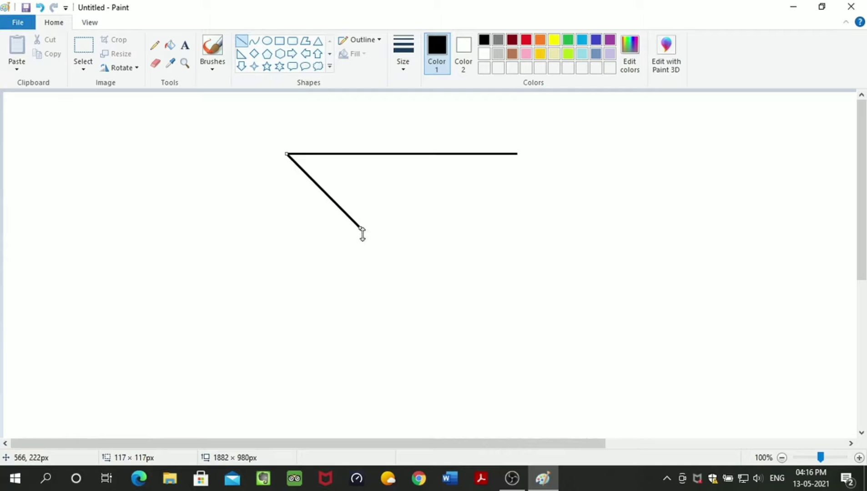
# Complete the roof parallelogram with a bottom edge about 344 px long and a slanted edge closing its open right side
pyautogui.click(368, 228)
pyautogui.moveTo(361, 228)
pyautogui.mouseDown()
pyautogui.moveTo(586, 242)
pyautogui.moveTo(579, 244)
pyautogui.mouseUp()
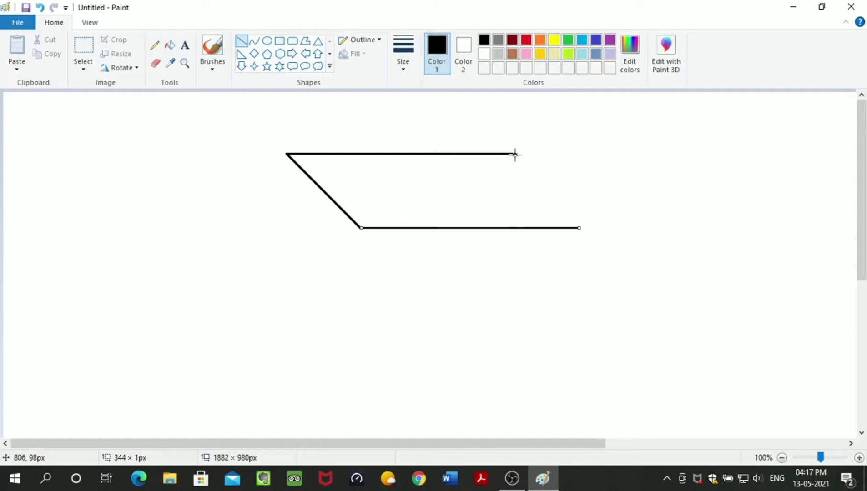
pyautogui.moveTo(517, 154); pyautogui.dragTo(579, 228)
pyautogui.click(637, 229)
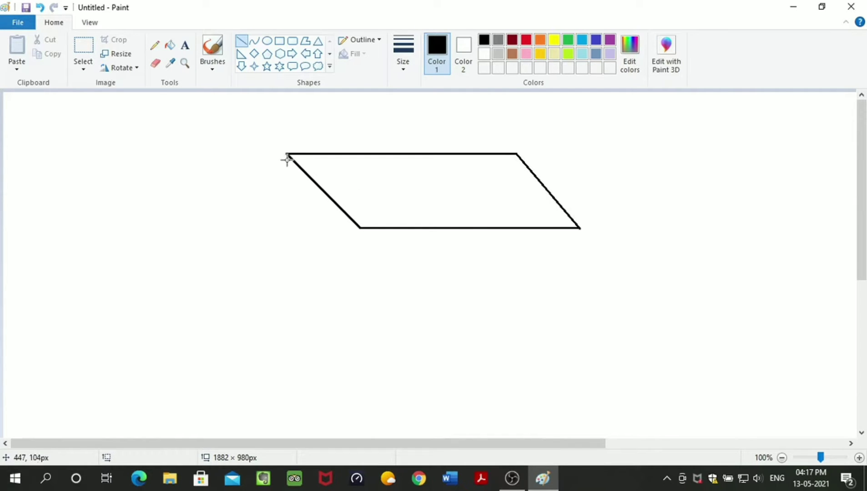
# Draw the left roof overhang with an outer slope, a short bottom edge and an inner slope about 91 × 91 px
pyautogui.moveTo(287, 155); pyautogui.dragTo(220, 228)
pyautogui.click(248, 222)
pyautogui.moveTo(221, 227); pyautogui.dragTo(246, 228)
pyautogui.click(258, 223)
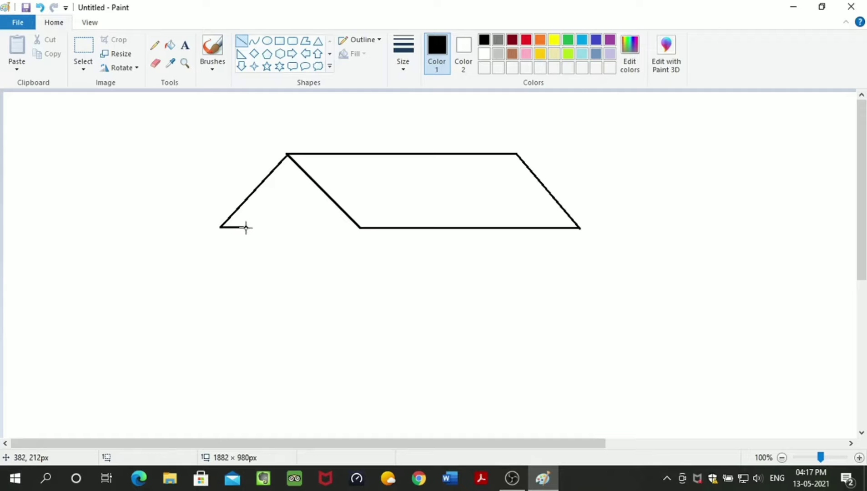
pyautogui.moveTo(245, 228); pyautogui.dragTo(304, 170)
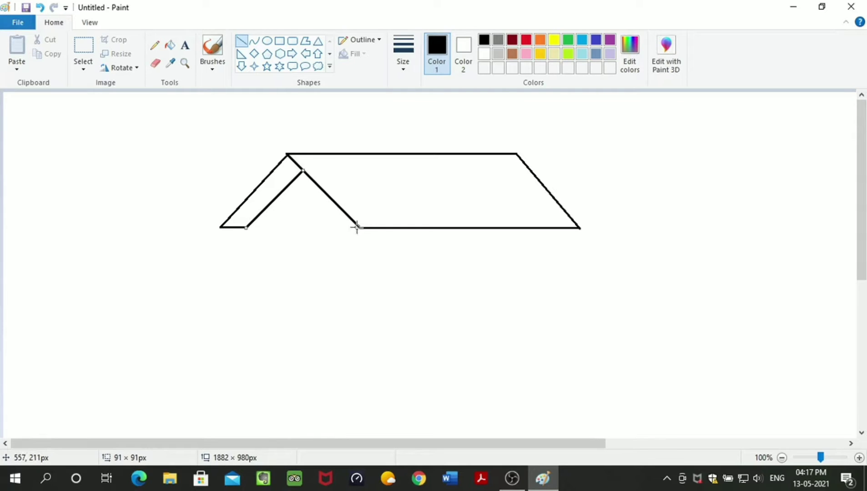
# Draw three vertical wall lines below the roof and a base line about 328 px long under the front wall
pyautogui.moveTo(358, 227); pyautogui.dragTo(354, 293)
pyautogui.moveTo(246, 228); pyautogui.dragTo(245, 297)
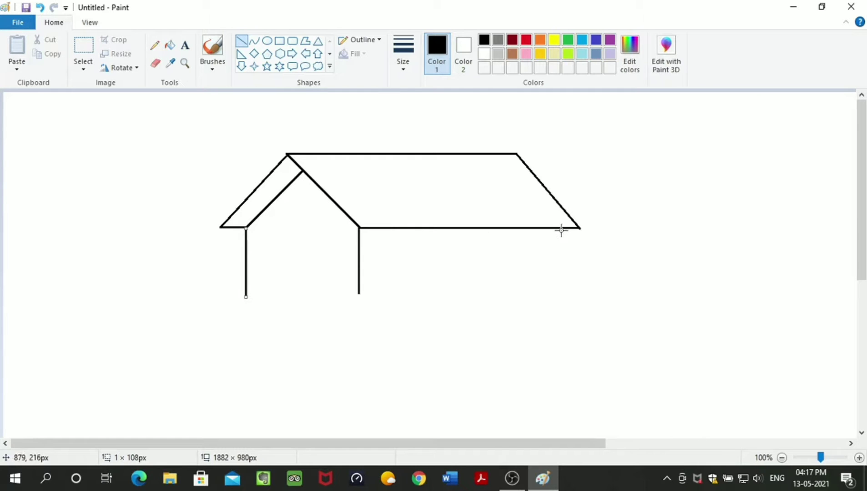
pyautogui.moveTo(564, 228); pyautogui.dragTo(576, 294)
pyautogui.moveTo(358, 292); pyautogui.dragTo(566, 298)
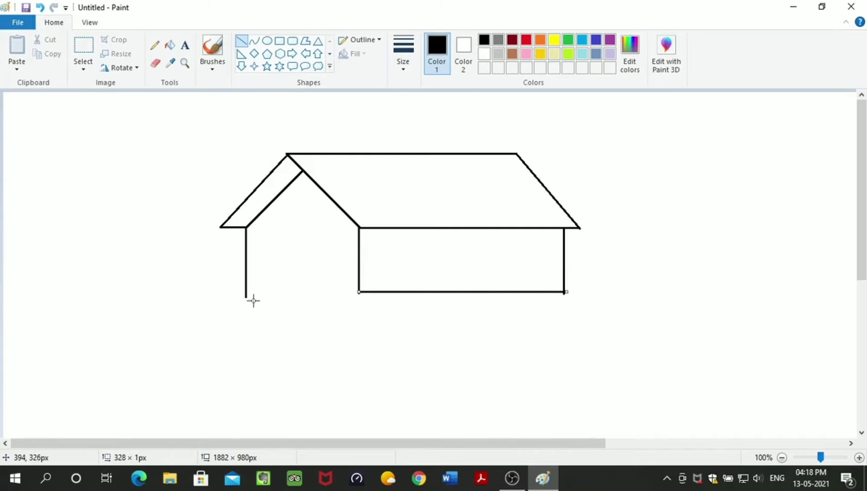
# Draw a slanted base line about 182 × 17 px under the gable wall and erase the wall line extending below it
pyautogui.moveTo(245, 285); pyautogui.dragTo(358, 297)
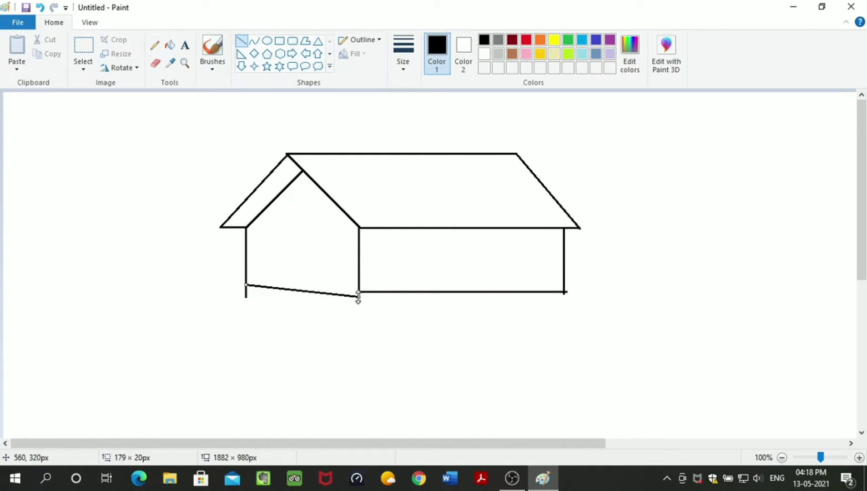
pyautogui.hotkey('ctrl', 'z')
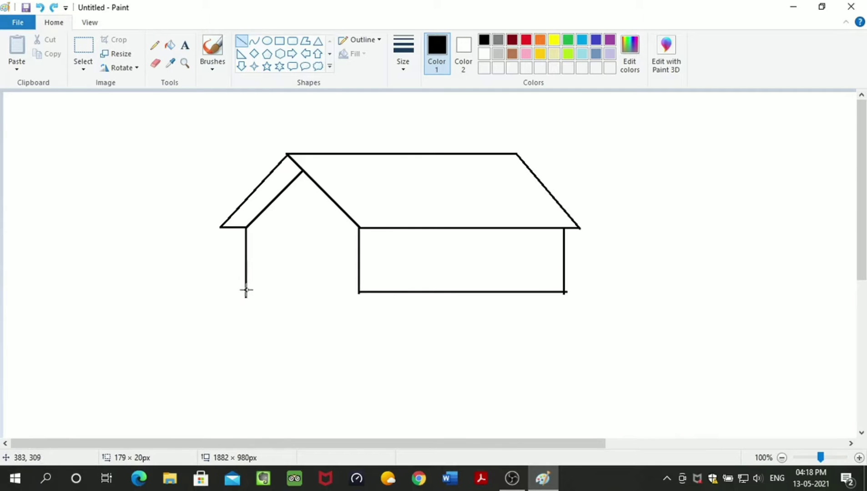
pyautogui.moveTo(247, 282); pyautogui.dragTo(361, 292)
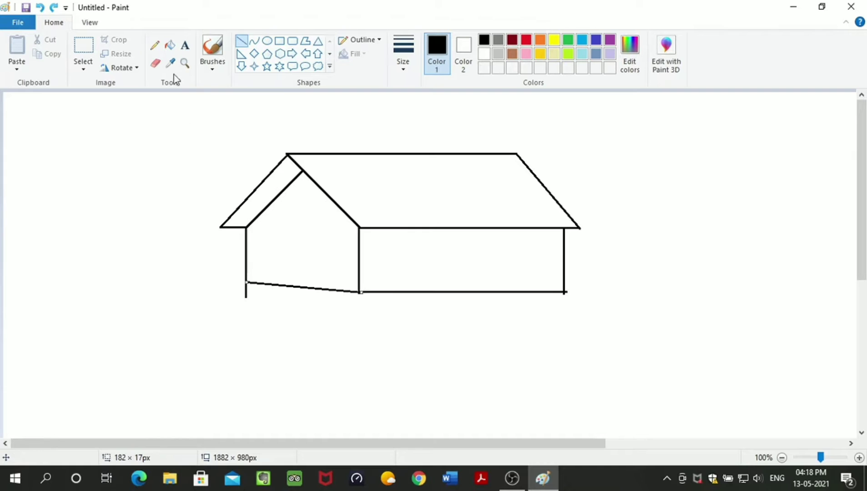
pyautogui.click(155, 63)
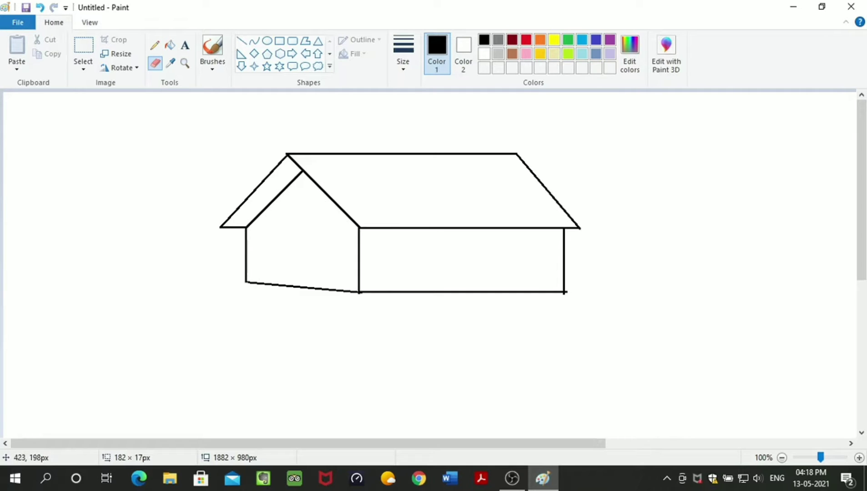
# Draw a slanted plinth around both walls with a front edge about 383 px long, and erase the overrun at the right wall corner
pyautogui.click(242, 40)
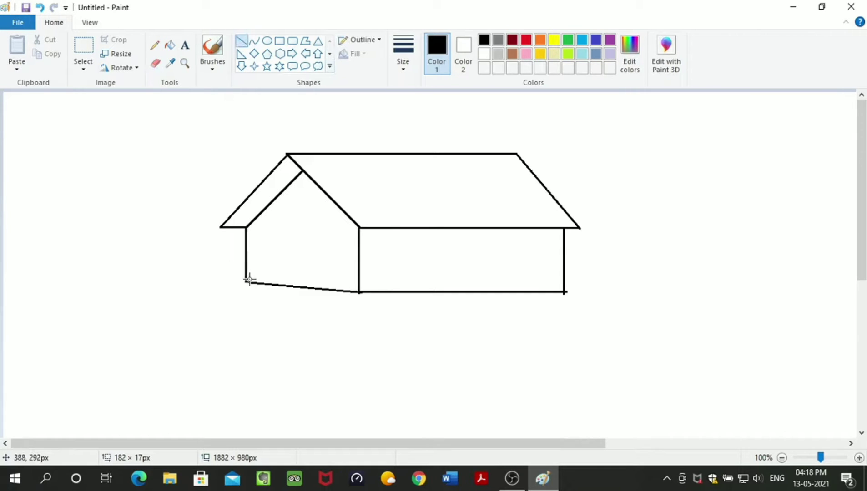
pyautogui.moveTo(246, 282); pyautogui.dragTo(225, 298)
pyautogui.click(248, 304)
pyautogui.moveTo(225, 298)
pyautogui.mouseDown()
pyautogui.moveTo(340, 322)
pyautogui.moveTo(358, 292)
pyautogui.moveTo(349, 312)
pyautogui.mouseUp()
pyautogui.click(364, 314)
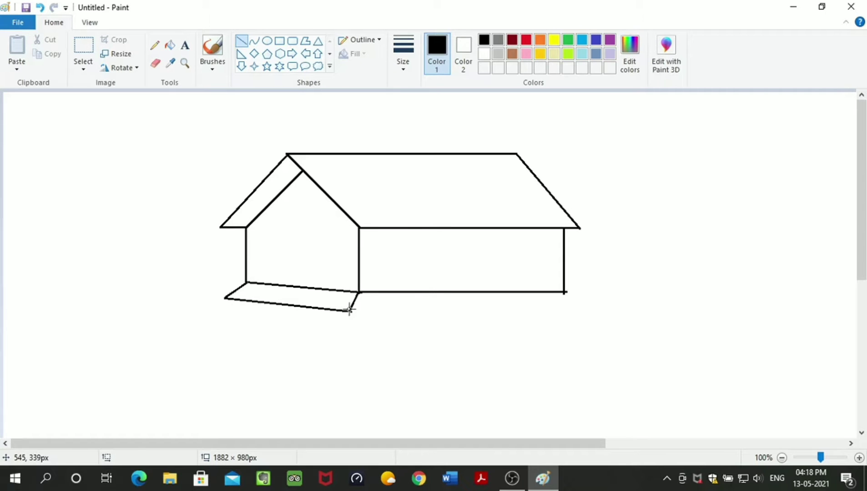
pyautogui.moveTo(349, 312); pyautogui.dragTo(592, 312)
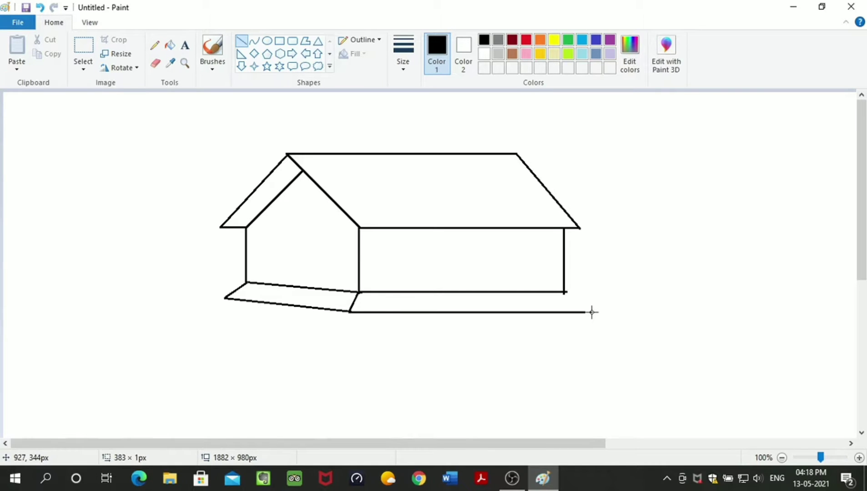
pyautogui.moveTo(592, 312)
pyautogui.mouseDown()
pyautogui.moveTo(582, 299)
pyautogui.moveTo(592, 313)
pyautogui.mouseUp()
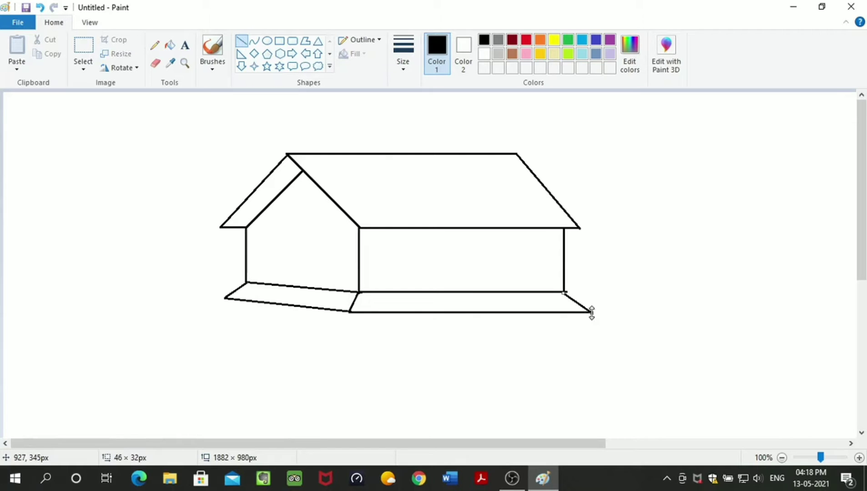
pyautogui.click(156, 64)
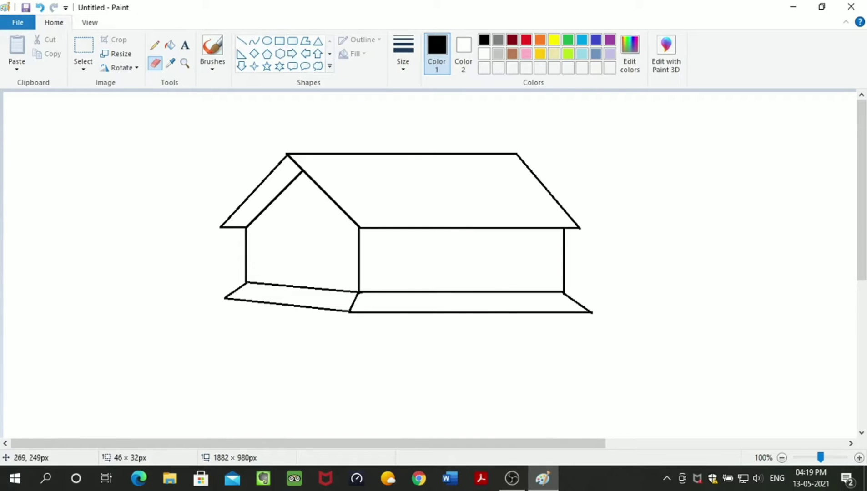
pyautogui.click(280, 40)
pyautogui.moveTo(278, 227); pyautogui.dragTo(320, 260)
pyautogui.hotkey('ctrl', 'z')
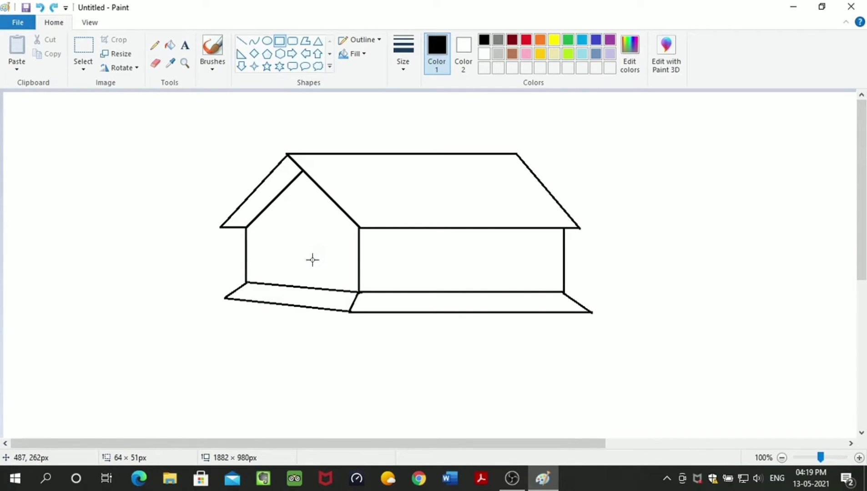
# Draw a slanted four-sided window on the gable wall from straight lines, with a bottom edge about 85 × 12 px
pyautogui.click(241, 41)
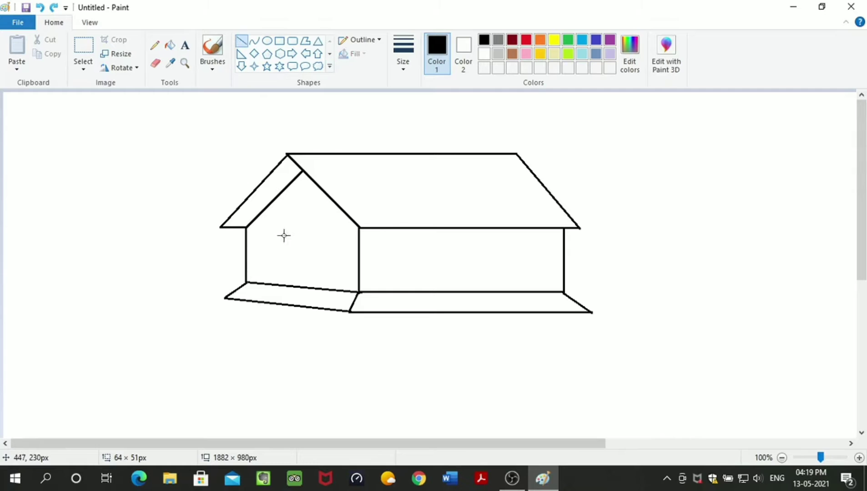
pyautogui.moveTo(274, 227); pyautogui.dragTo(326, 233)
pyautogui.click(291, 221)
pyautogui.moveTo(276, 228); pyautogui.dragTo(276, 260)
pyautogui.click(328, 251)
pyautogui.moveTo(328, 233); pyautogui.dragTo(328, 265)
pyautogui.click(290, 256)
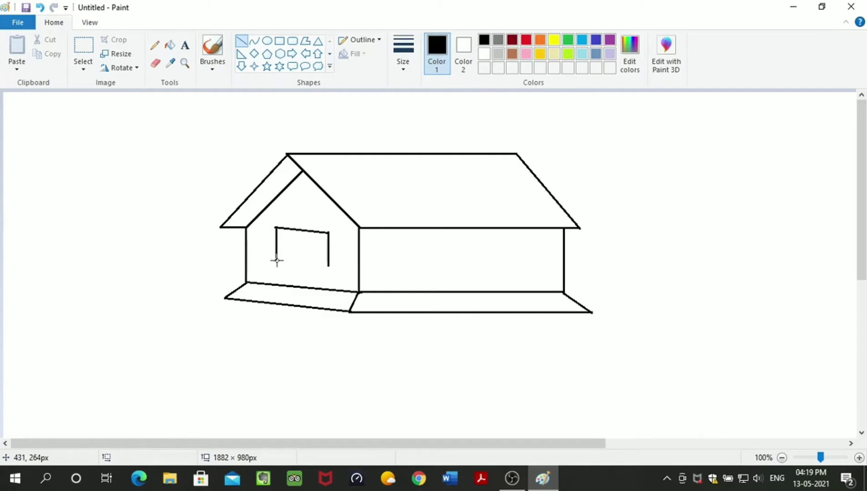
pyautogui.moveTo(276, 259); pyautogui.dragTo(330, 266)
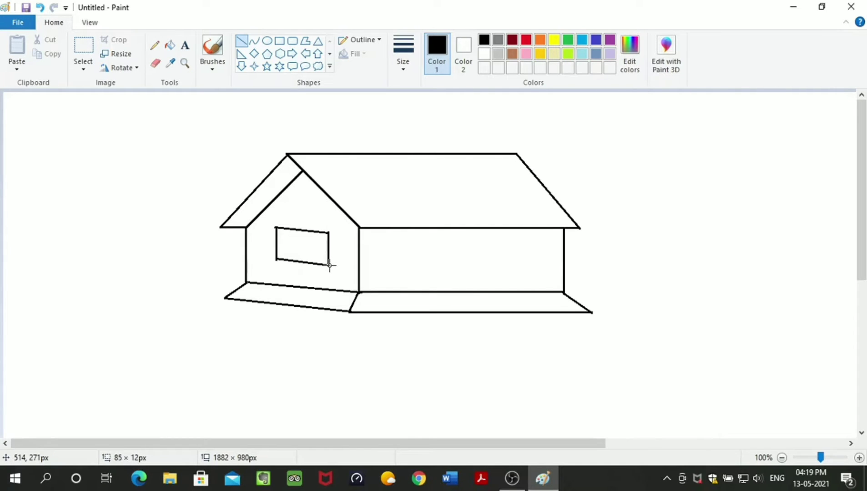
pyautogui.click(432, 279)
# Draw a small rectangular window on the left part of the front wall
pyautogui.click(280, 41)
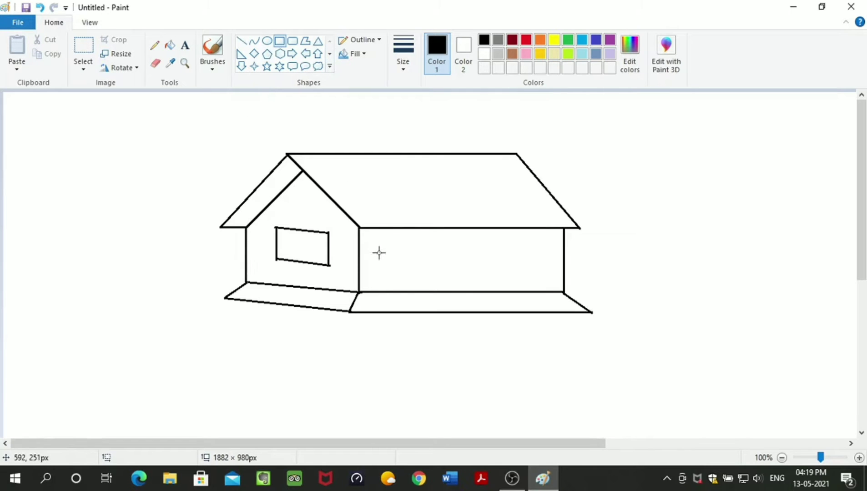
pyautogui.moveTo(377, 246); pyautogui.dragTo(420, 271)
pyautogui.click(435, 261)
# Draw a door about 45 × 70 px near the middle of the front wall and duplicate the rectangular window to its right
pyautogui.moveTo(461, 251); pyautogui.dragTo(471, 282)
pyautogui.hotkey('ctrl', 'z')
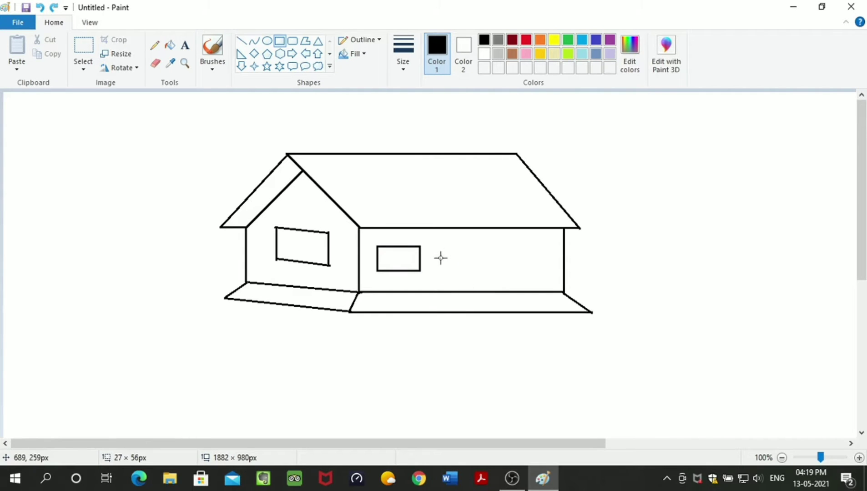
pyautogui.moveTo(448, 247); pyautogui.dragTo(476, 292)
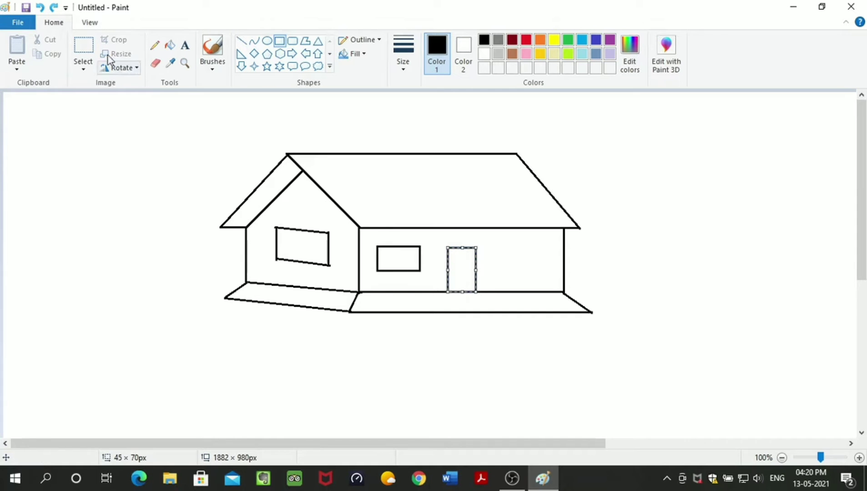
pyautogui.click(73, 48)
pyautogui.moveTo(371, 237); pyautogui.dragTo(526, 262)
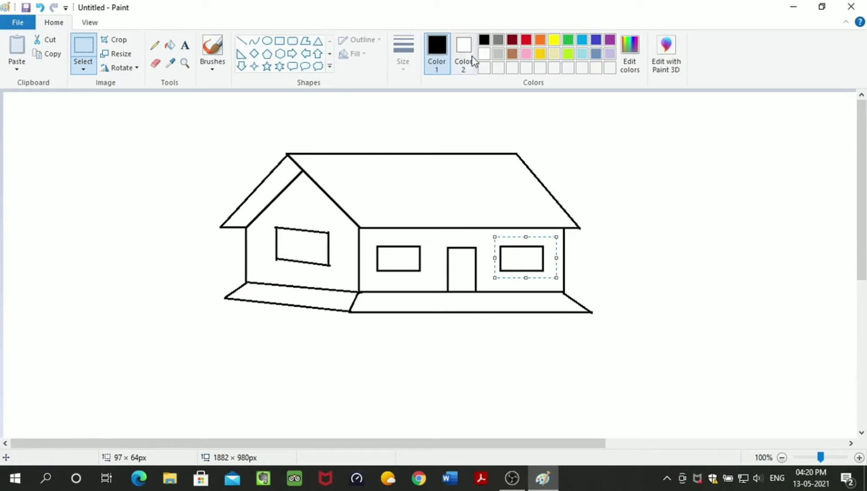
# Fill the main roof and the left roof overhang with dark red
pyautogui.click(512, 39)
pyautogui.click(461, 195)
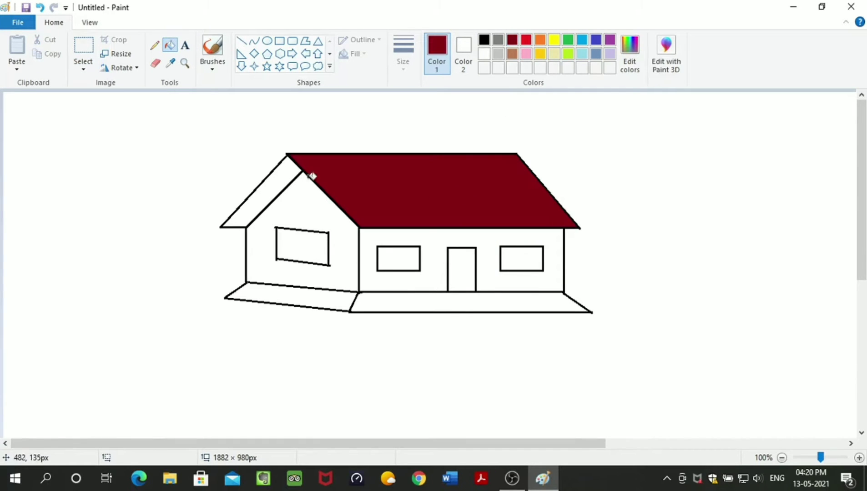
pyautogui.click(282, 172)
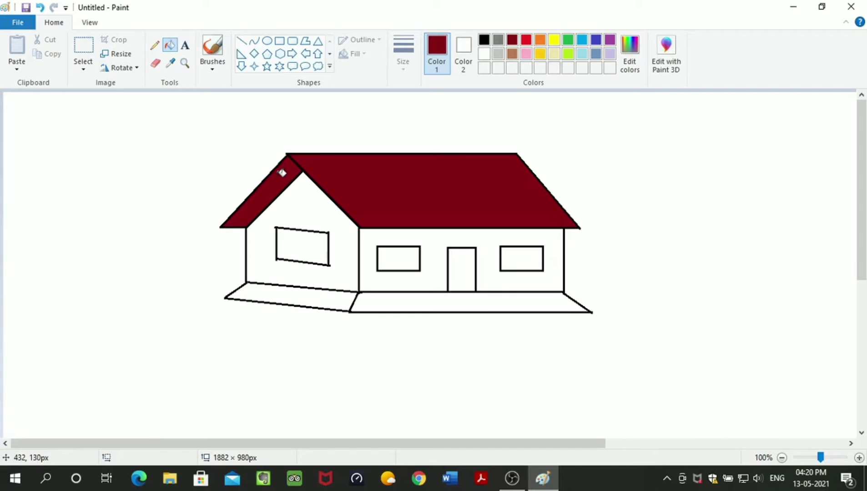
# Fill the gable wall, the front wall and both plinth sections with light yellow
pyautogui.click(554, 54)
pyautogui.click(302, 206)
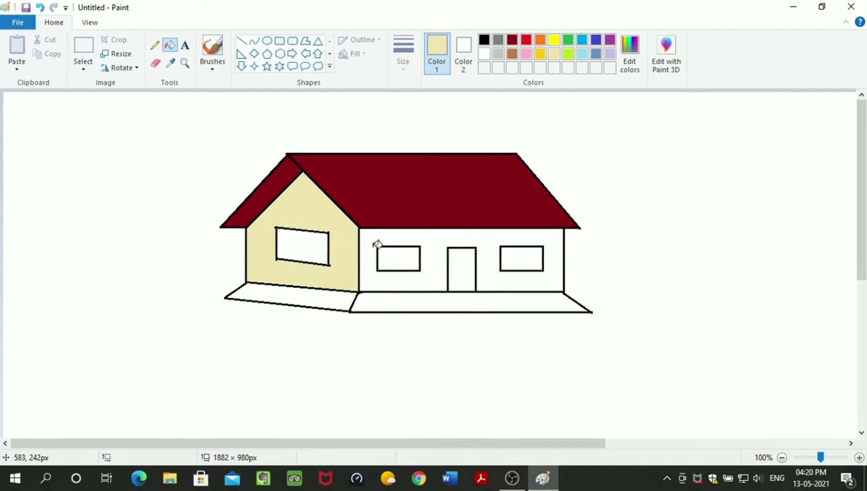
pyautogui.click(377, 245)
pyautogui.click(397, 300)
pyautogui.click(313, 289)
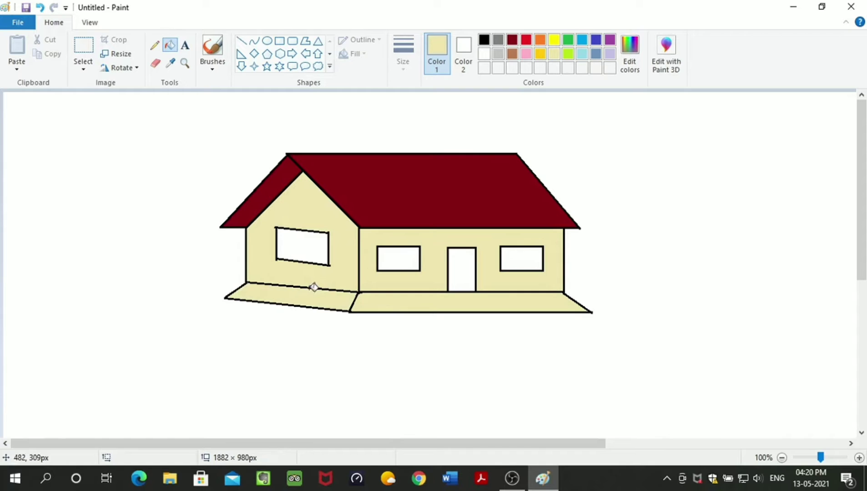
# Fill the three windows and the door with black
pyautogui.click(485, 42)
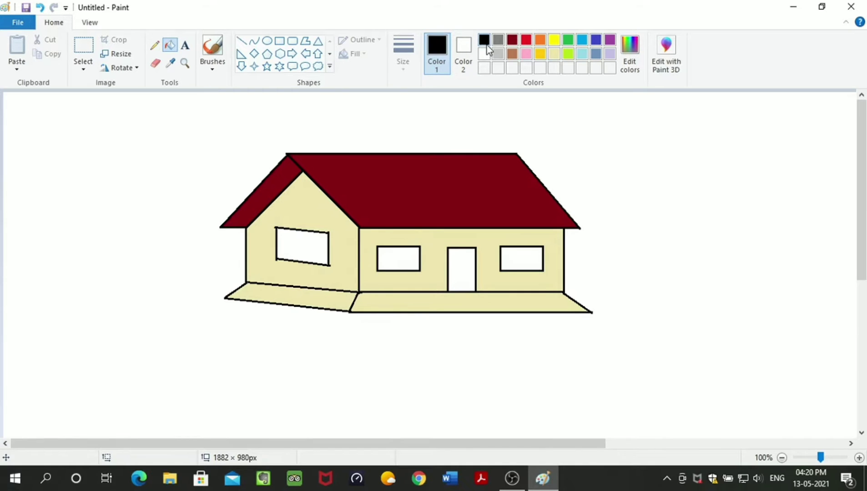
pyautogui.click(306, 254)
pyautogui.click(389, 255)
pyautogui.click(471, 264)
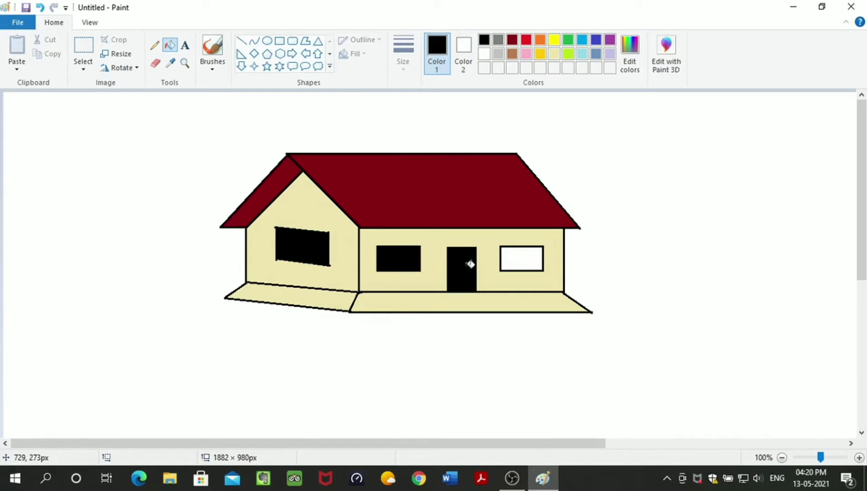
pyautogui.click(523, 259)
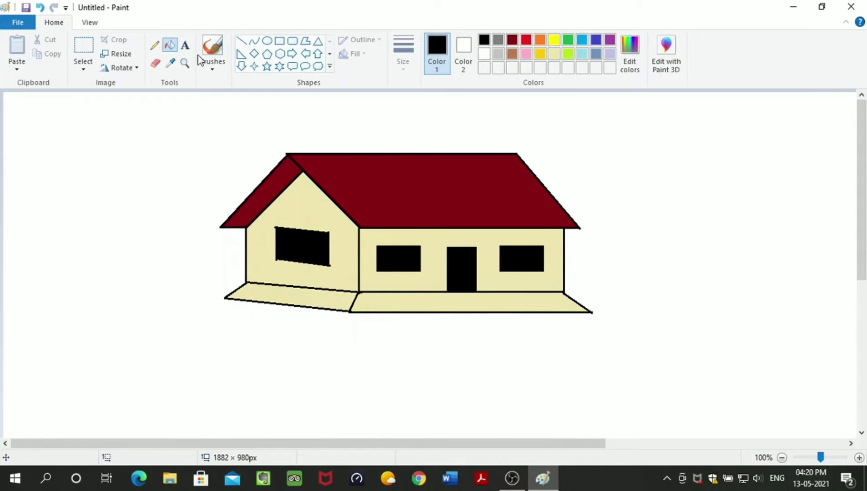
# Draw a black horizon line on each side of the house out to the visible canvas edges, about 387 px left and 478 px right
pyautogui.click(241, 41)
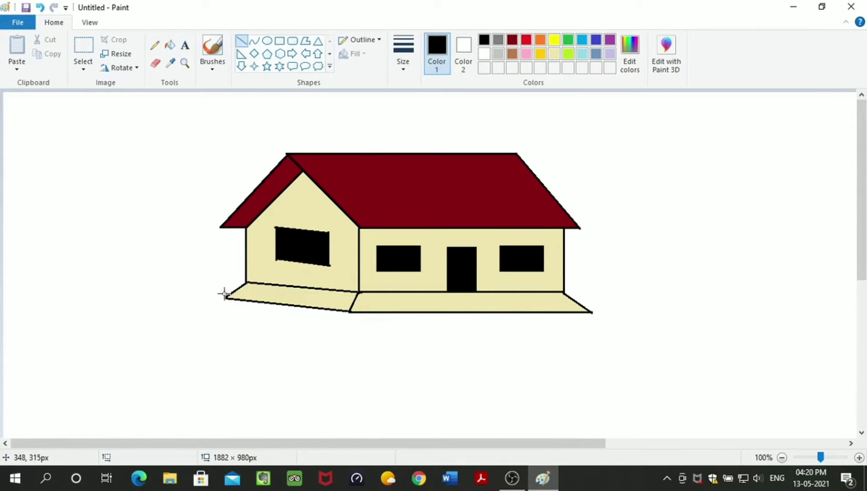
pyautogui.moveTo(245, 266); pyautogui.dragTo(0, 267)
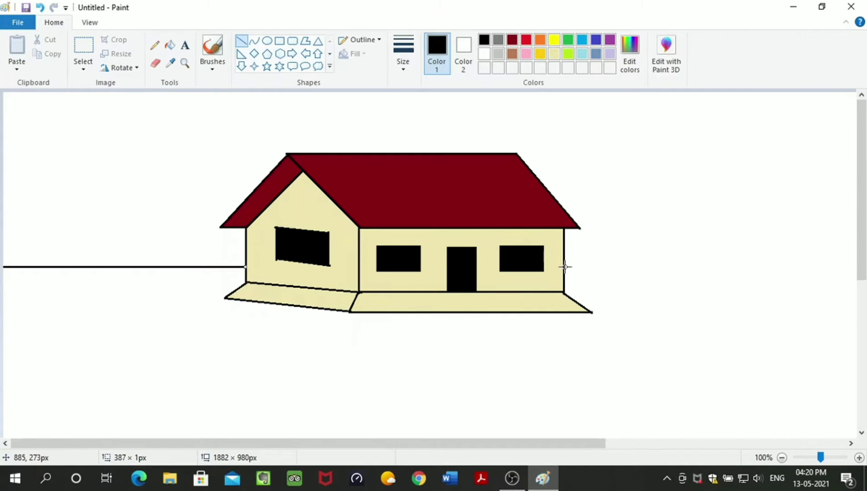
pyautogui.moveTo(564, 266); pyautogui.dragTo(865, 279)
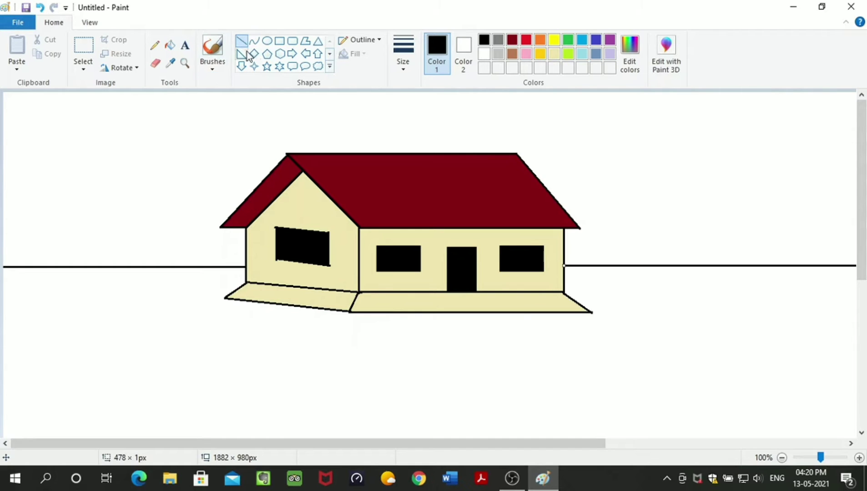
# Draw thin black wavy bush outlines above the horizon on both sides of the house, using the pencil at the second line thickness
pyautogui.click(154, 46)
pyautogui.click(405, 59)
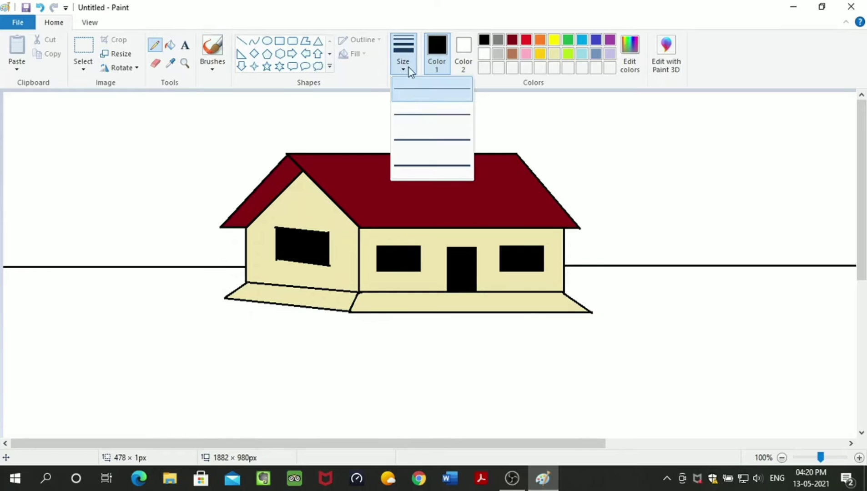
pyautogui.click(420, 116)
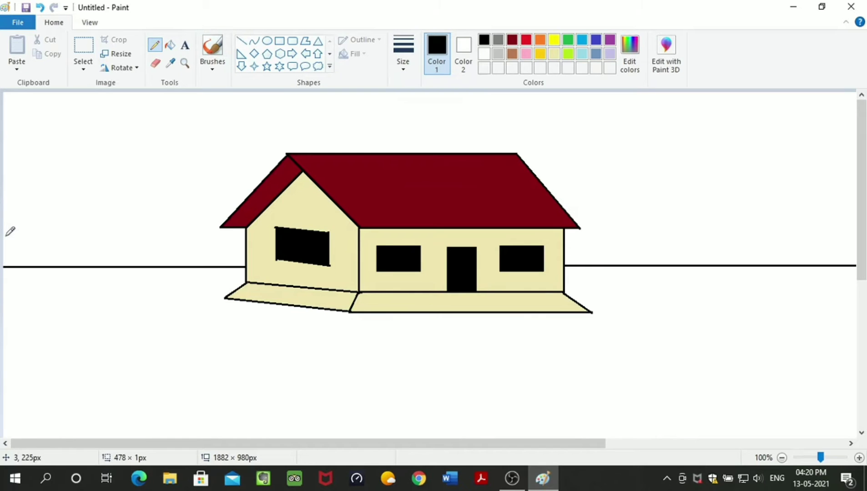
pyautogui.moveTo(3, 231)
pyautogui.mouseDown()
pyautogui.moveTo(29, 218)
pyautogui.moveTo(36, 230)
pyautogui.moveTo(56, 218)
pyautogui.moveTo(72, 230)
pyautogui.mouseUp()
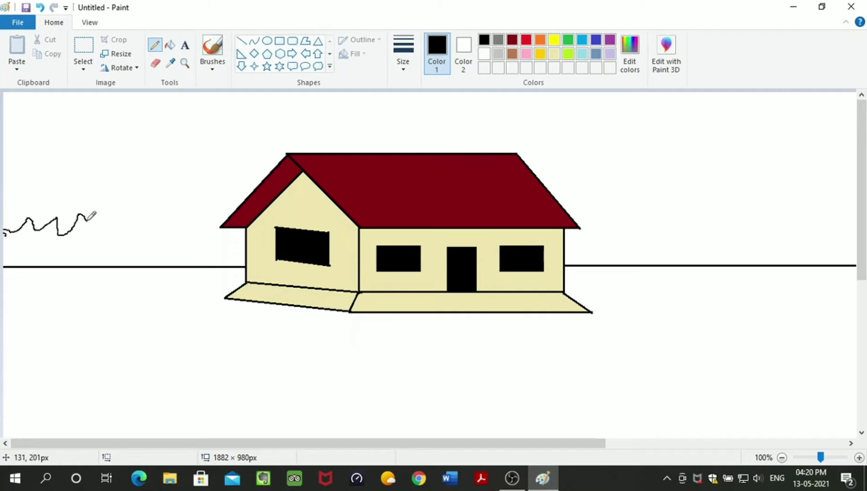
pyautogui.moveTo(97, 197)
pyautogui.mouseDown()
pyautogui.moveTo(144, 240)
pyautogui.moveTo(162, 226)
pyautogui.moveTo(171, 237)
pyautogui.moveTo(182, 229)
pyautogui.moveTo(222, 223)
pyautogui.mouseUp()
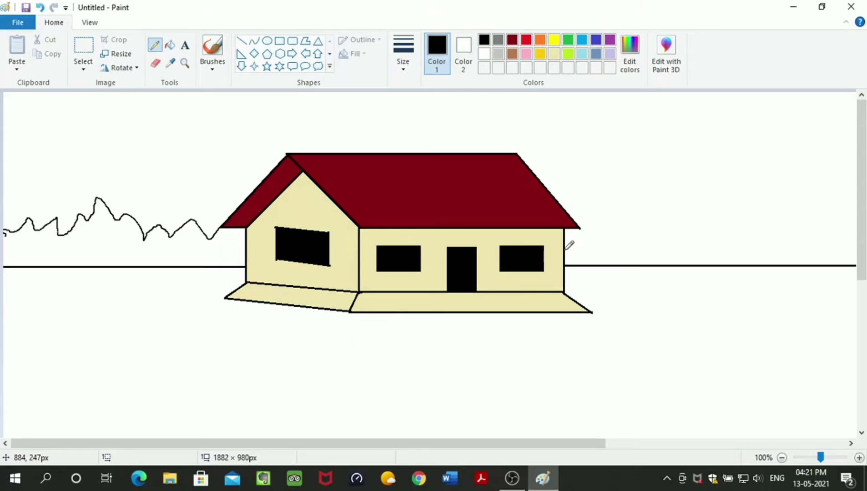
pyautogui.moveTo(576, 243)
pyautogui.mouseDown()
pyautogui.moveTo(614, 227)
pyautogui.moveTo(645, 240)
pyautogui.moveTo(660, 224)
pyautogui.moveTo(684, 234)
pyautogui.moveTo(704, 224)
pyautogui.moveTo(740, 248)
pyautogui.moveTo(763, 234)
pyautogui.moveTo(790, 238)
pyautogui.moveTo(811, 219)
pyautogui.moveTo(856, 227)
pyautogui.mouseUp()
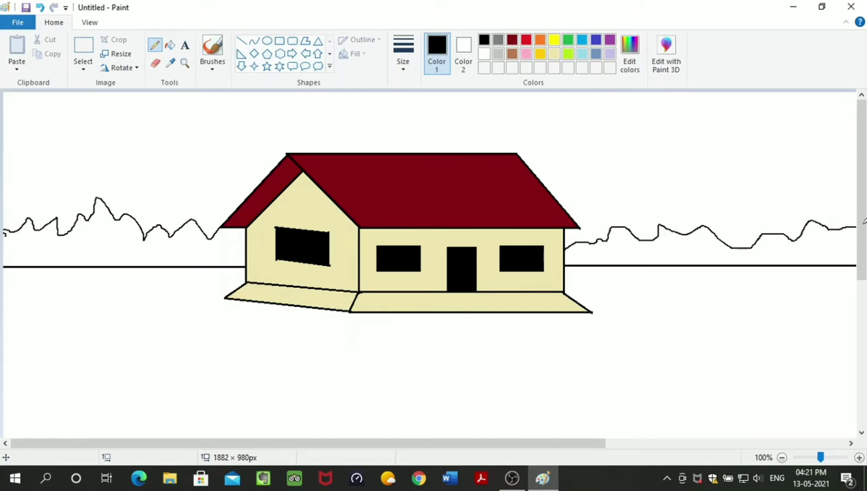
# Fill the bush strip on the left side of the house with green
pyautogui.click(170, 45)
pyautogui.click(567, 42)
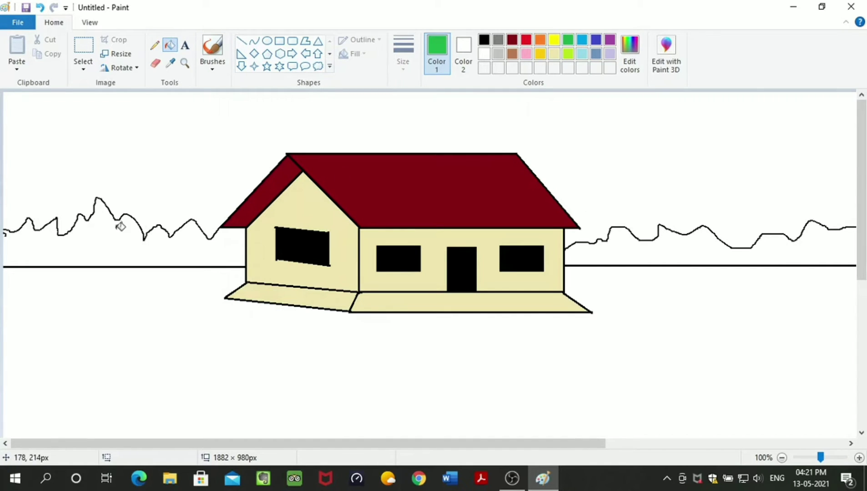
pyautogui.click(120, 226)
pyautogui.click(627, 238)
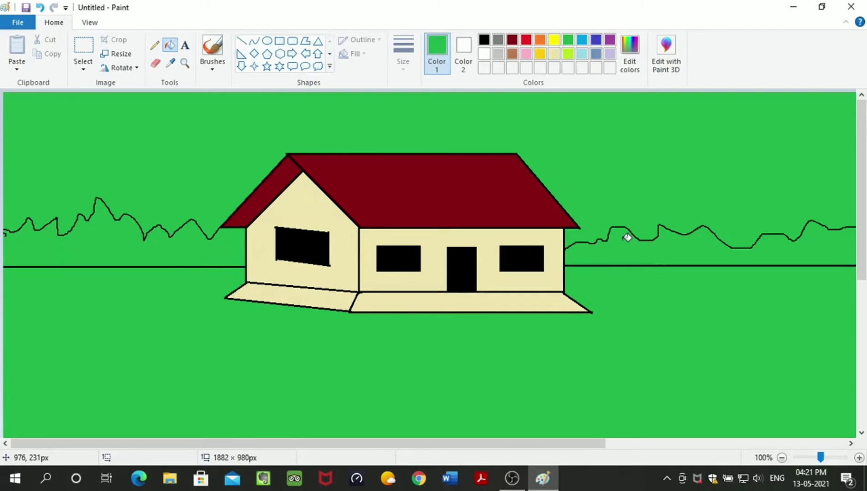
pyautogui.hotkey('ctrl', 'z')
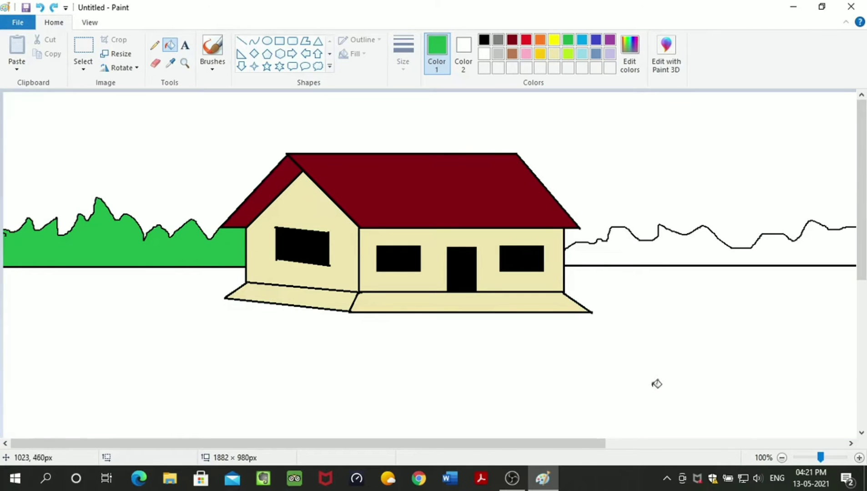
pyautogui.moveTo(590, 448)
pyautogui.mouseDown()
pyautogui.moveTo(716, 448)
pyautogui.moveTo(587, 448)
pyautogui.mouseUp()
pyautogui.click(782, 458)
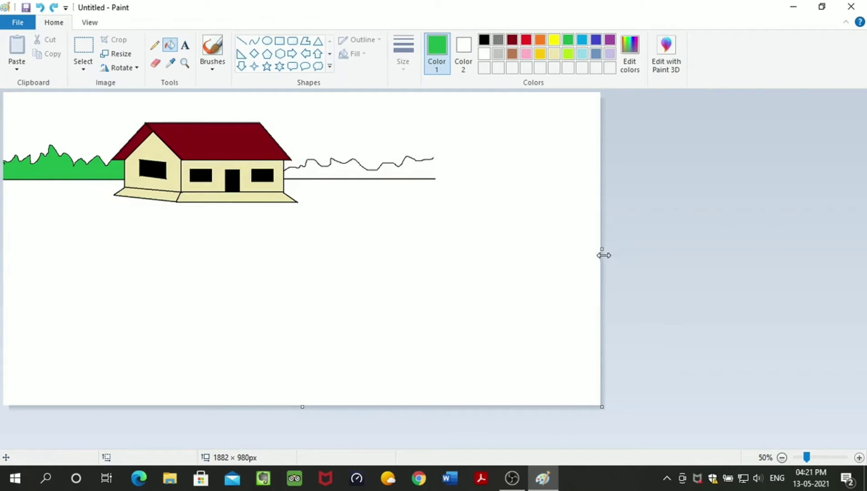
pyautogui.click(585, 247)
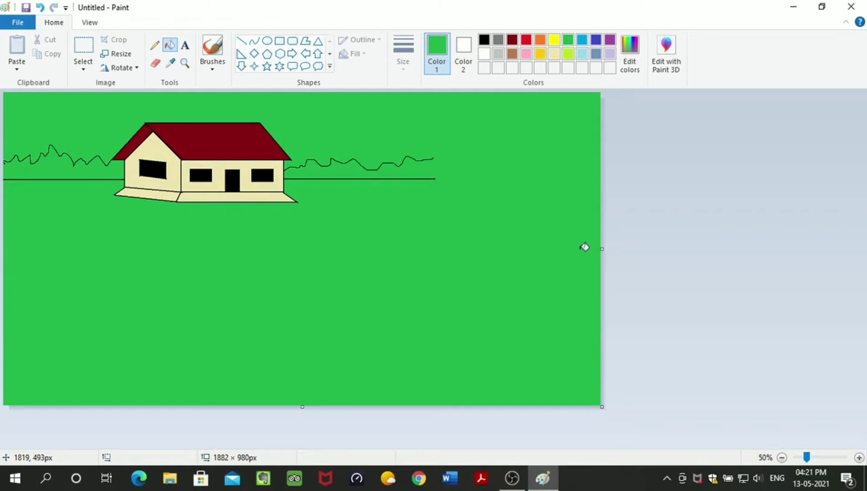
pyautogui.hotkey('ctrl', 'z')
pyautogui.click(587, 248)
pyautogui.hotkey('ctrl', 'z')
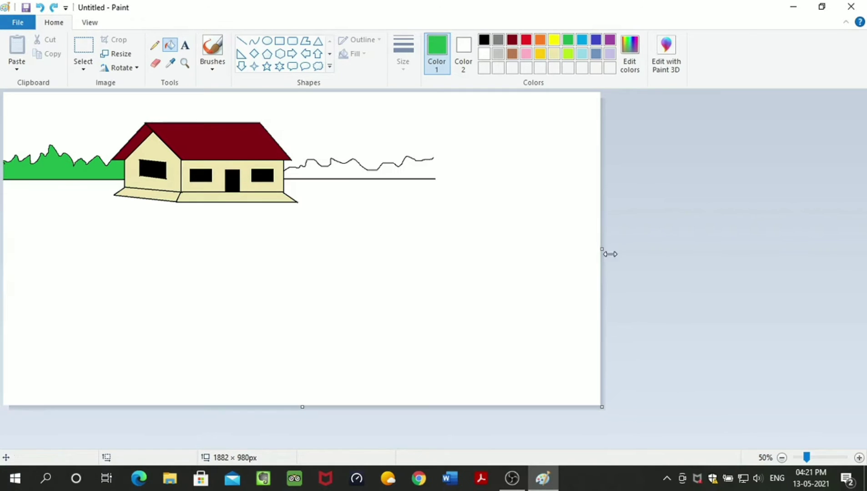
# Shrink the canvas to 1360 × 616 px so its right edge meets the end of the horizon line
pyautogui.moveTo(604, 250); pyautogui.dragTo(435, 259)
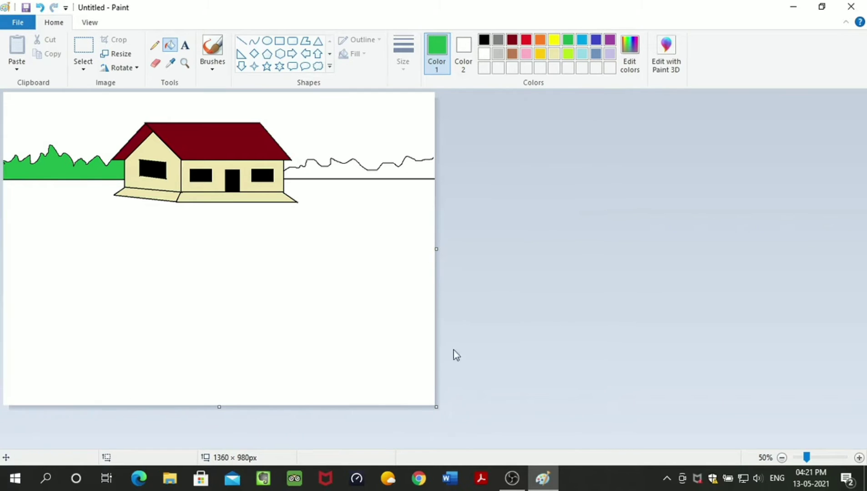
pyautogui.moveTo(218, 409); pyautogui.dragTo(199, 293)
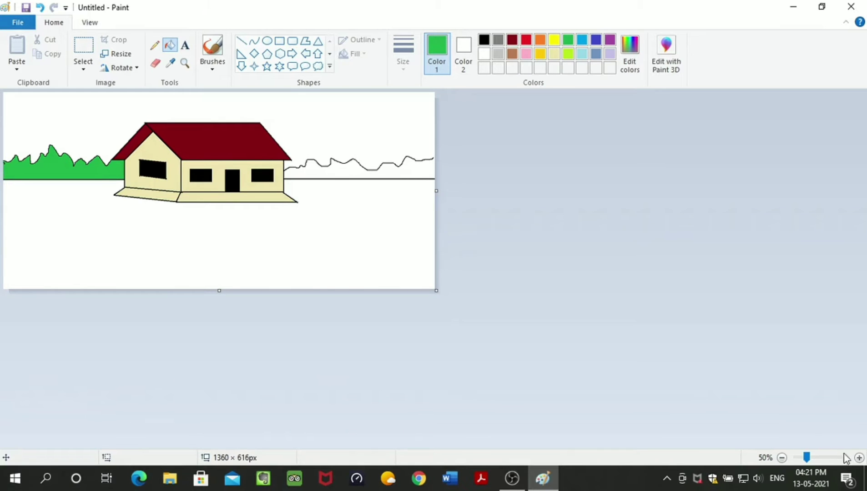
pyautogui.click(859, 457)
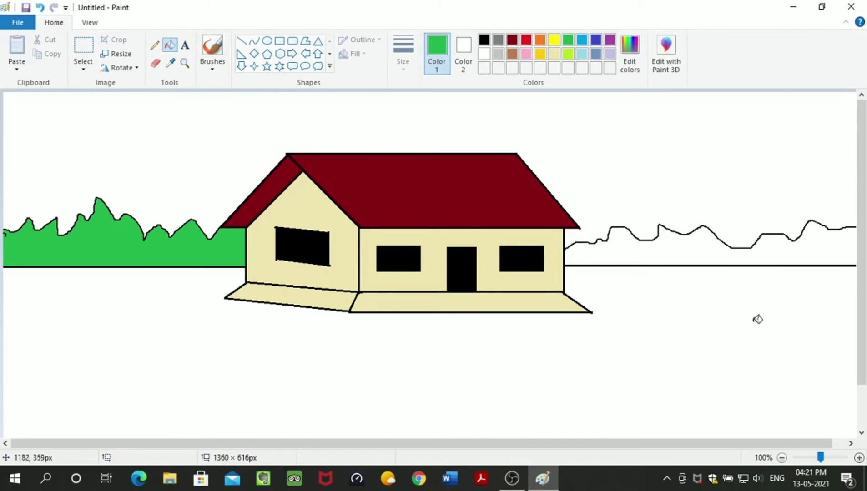
# Extend the bush outline right of the house to the canvas edge with a black pencil stroke, closing the gap
pyautogui.click(757, 250)
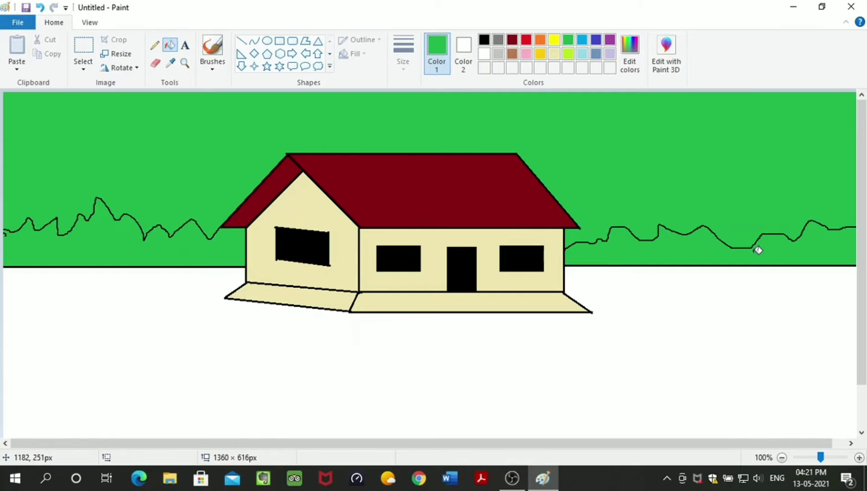
pyautogui.hotkey('ctrl', 'z')
pyautogui.moveTo(800, 444); pyautogui.dragTo(814, 444)
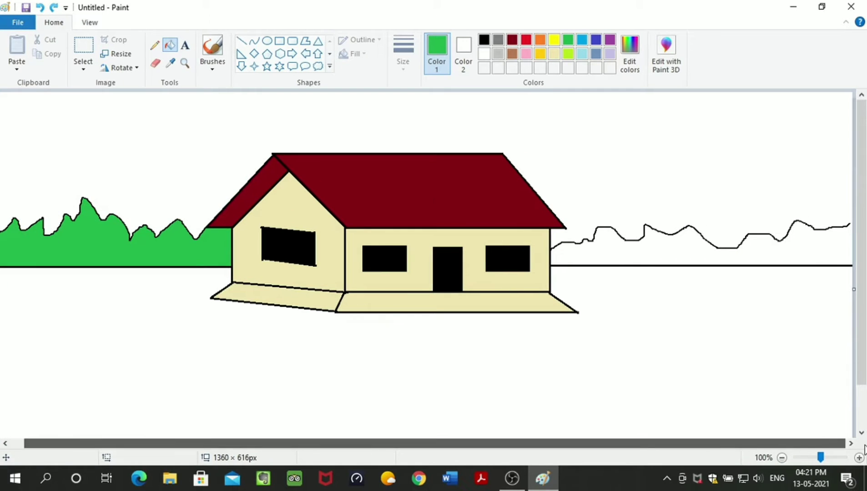
pyautogui.click(154, 44)
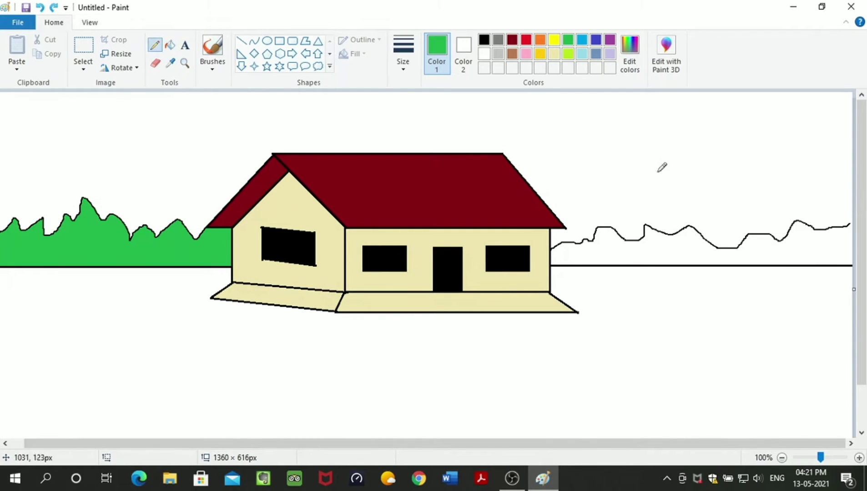
pyautogui.click(850, 223)
pyautogui.hotkey('ctrl', 'z')
pyautogui.click(484, 40)
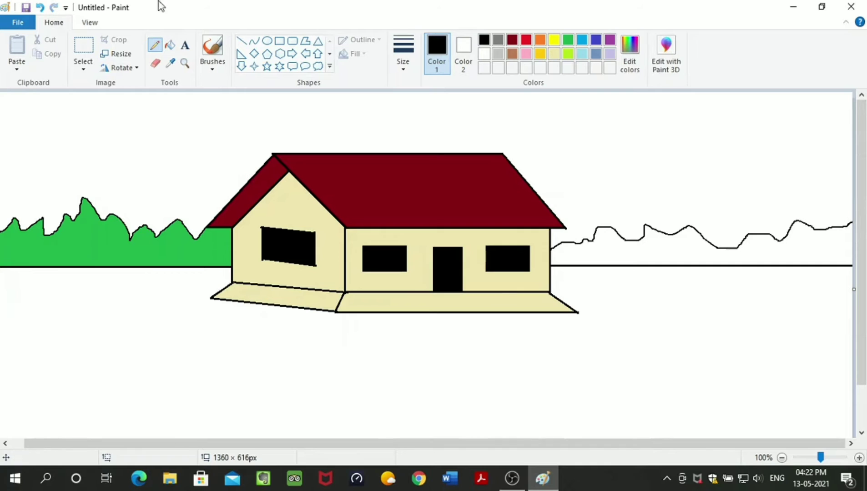
# Fill the bush strip on the right side of the house with green
pyautogui.click(171, 47)
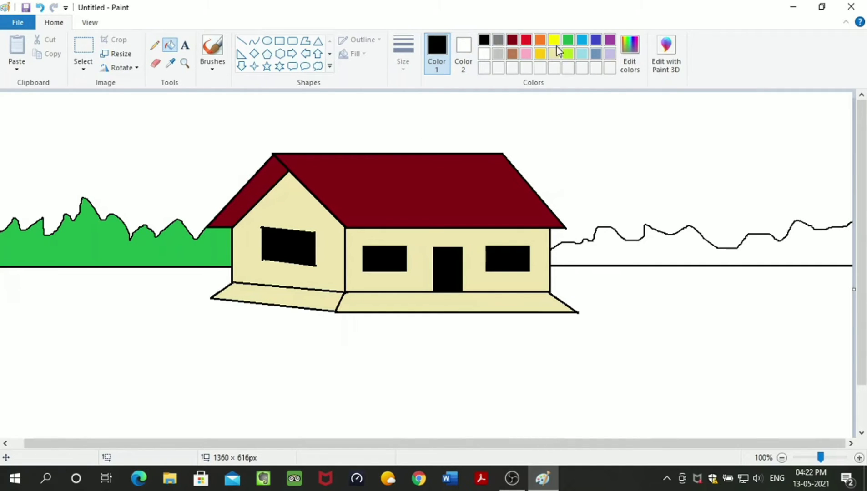
pyautogui.click(569, 44)
pyautogui.click(661, 240)
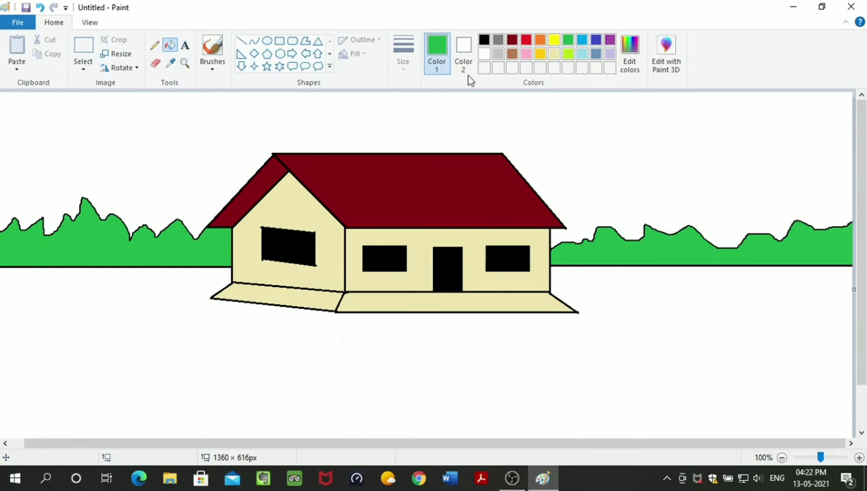
# Spray lime speckles with the airbrush along the tops of the bushes on both sides of the house
pyautogui.click(567, 55)
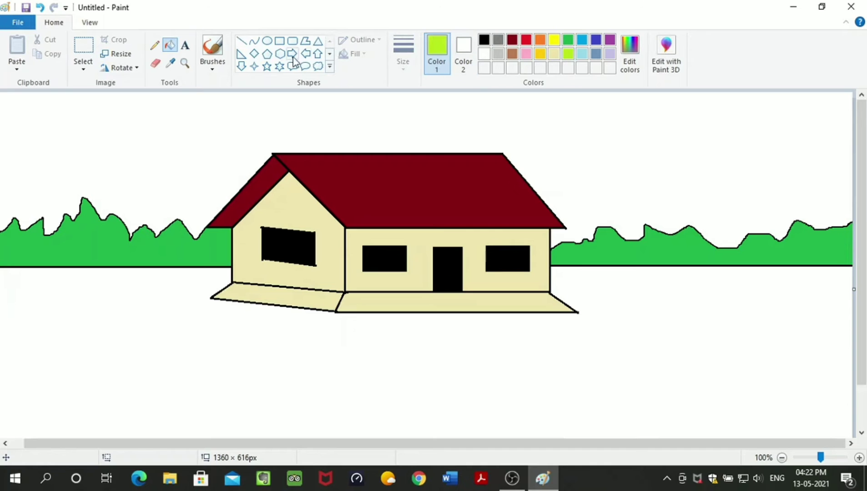
pyautogui.click(212, 67)
pyautogui.click(289, 88)
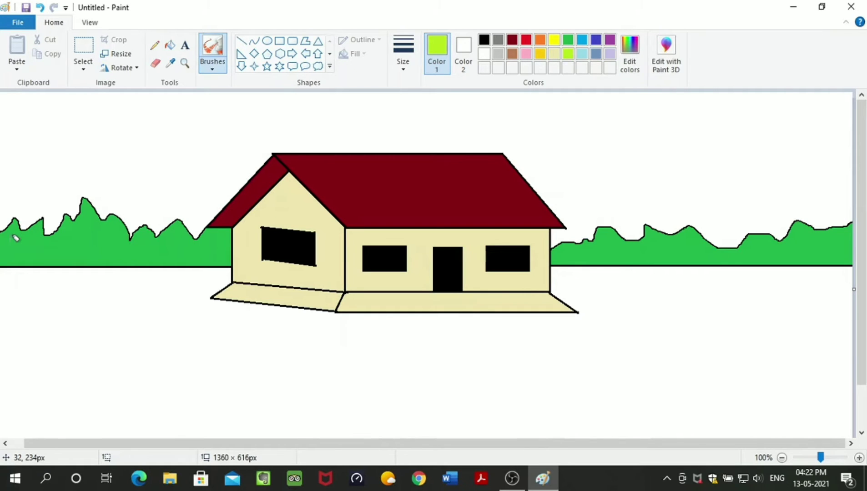
pyautogui.moveTo(28, 233)
pyautogui.mouseDown()
pyautogui.moveTo(9, 232)
pyautogui.moveTo(20, 231)
pyautogui.moveTo(16, 222)
pyautogui.moveTo(36, 230)
pyautogui.moveTo(47, 221)
pyautogui.moveTo(49, 236)
pyautogui.moveTo(77, 215)
pyautogui.moveTo(100, 214)
pyautogui.moveTo(84, 201)
pyautogui.moveTo(83, 219)
pyautogui.moveTo(94, 224)
pyautogui.moveTo(130, 223)
pyautogui.moveTo(165, 239)
pyautogui.moveTo(183, 227)
pyautogui.moveTo(193, 236)
pyautogui.moveTo(228, 236)
pyautogui.mouseUp()
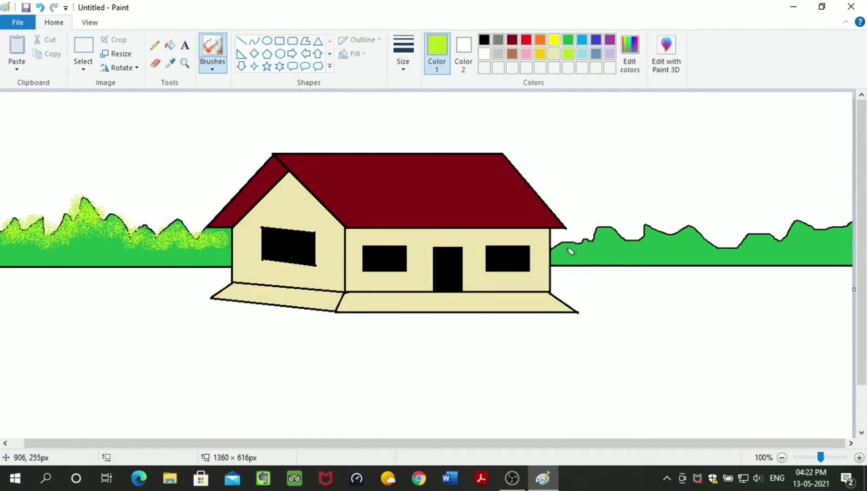
pyautogui.moveTo(561, 250)
pyautogui.mouseDown()
pyautogui.moveTo(581, 245)
pyautogui.moveTo(579, 235)
pyautogui.moveTo(597, 234)
pyautogui.moveTo(583, 243)
pyautogui.moveTo(603, 240)
pyautogui.moveTo(607, 228)
pyautogui.moveTo(633, 238)
pyautogui.moveTo(698, 231)
pyautogui.moveTo(753, 247)
pyautogui.moveTo(848, 225)
pyautogui.moveTo(783, 228)
pyautogui.moveTo(764, 243)
pyautogui.moveTo(712, 248)
pyautogui.mouseUp()
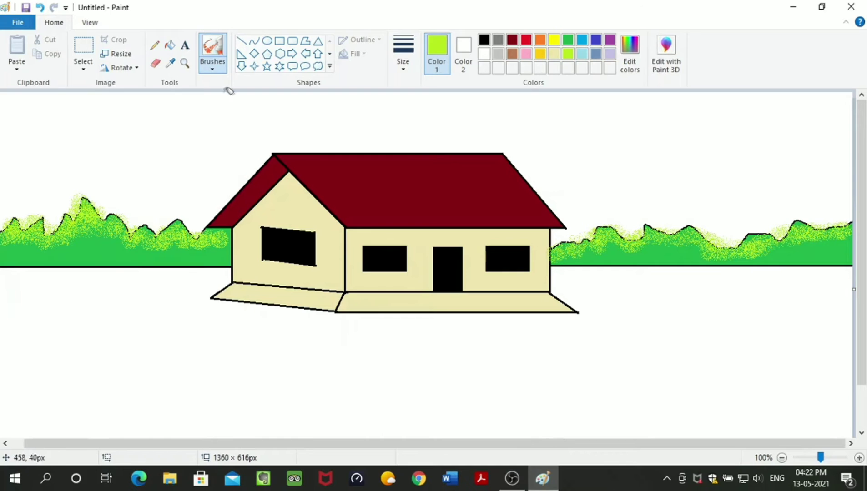
# Fill the sky above the bushes and roof with light turquoise
pyautogui.click(582, 42)
pyautogui.click(583, 56)
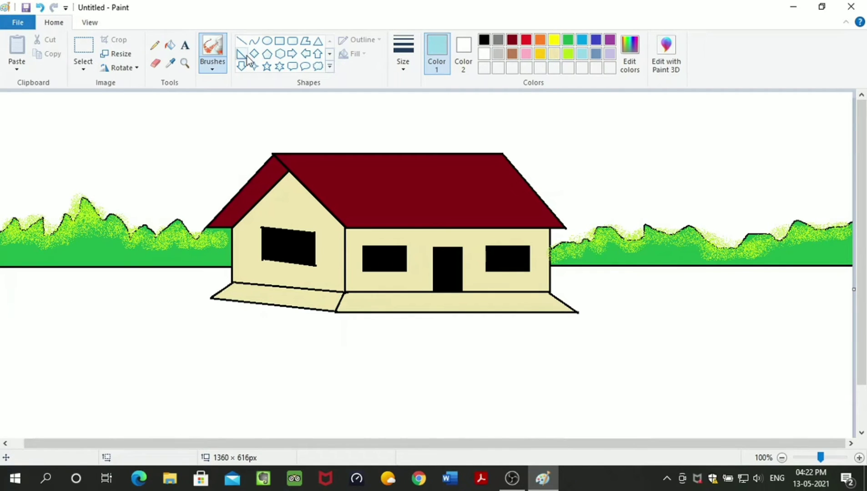
pyautogui.click(169, 45)
pyautogui.click(188, 115)
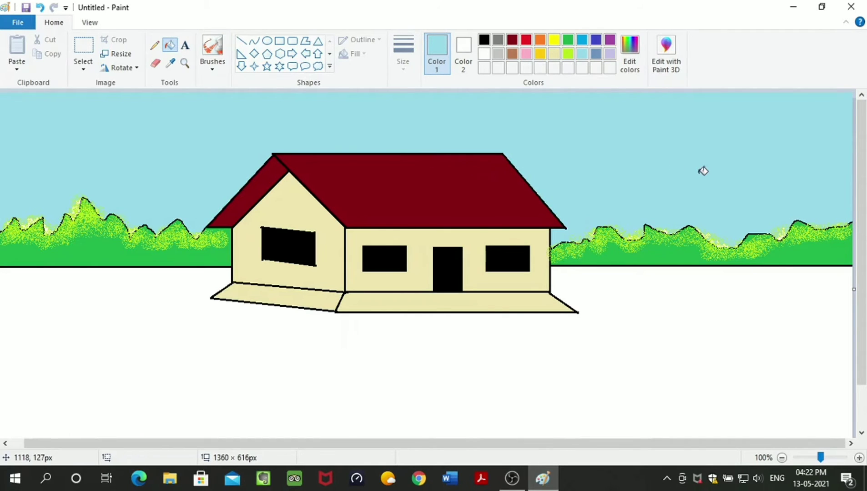
# Draw the path's left edge as a black curve about 340 × 206 px, running from the front plinth below the door toward the lower right
pyautogui.click(254, 41)
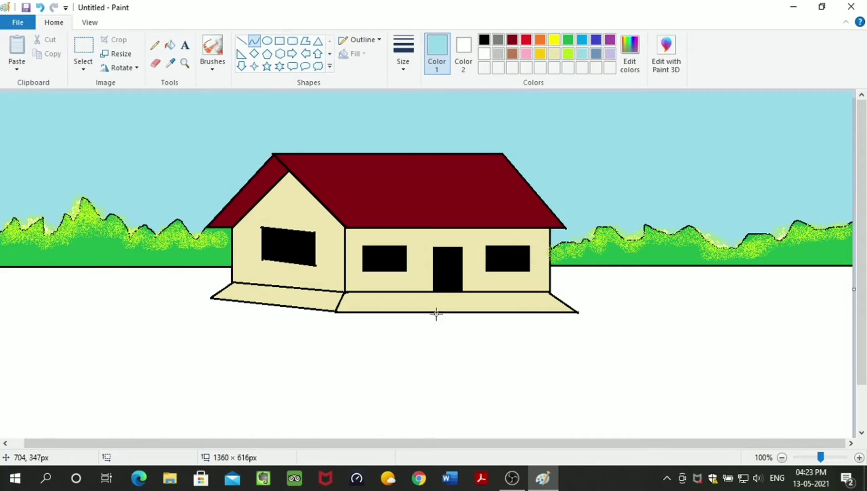
pyautogui.click(484, 39)
pyautogui.moveTo(436, 313); pyautogui.dragTo(651, 445)
pyautogui.moveTo(502, 356); pyautogui.dragTo(504, 386)
pyautogui.moveTo(555, 408); pyautogui.dragTo(576, 423)
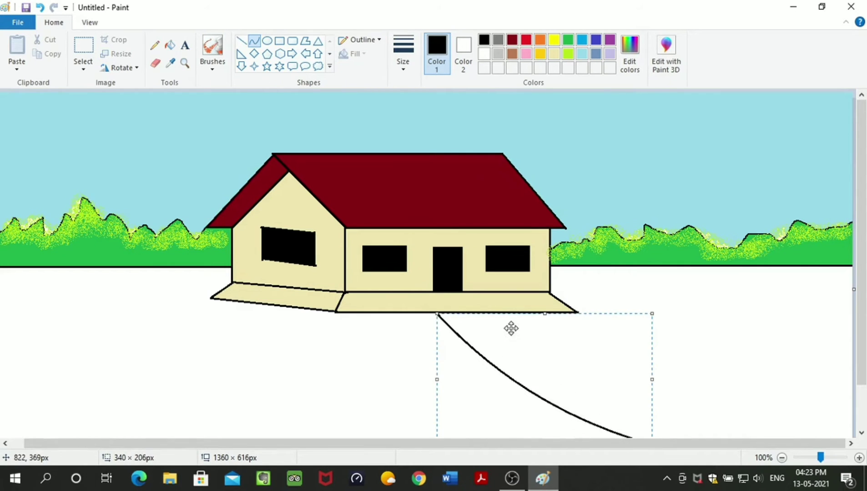
pyautogui.click(389, 316)
# Draw the path's right edge as a second black curve, roughly parallel to the first, from the front plinth toward the lower right
pyautogui.moveTo(471, 312)
pyautogui.mouseDown()
pyautogui.moveTo(681, 457)
pyautogui.moveTo(712, 456)
pyautogui.mouseUp()
pyautogui.moveTo(603, 404); pyautogui.dragTo(621, 410)
pyautogui.click(801, 324)
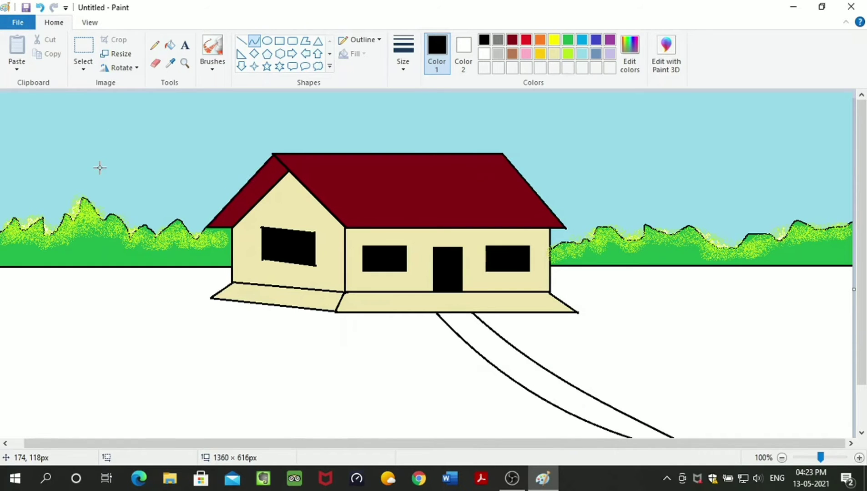
# Fill the ground below the horizon with lime
pyautogui.click(569, 54)
pyautogui.click(170, 44)
pyautogui.click(155, 344)
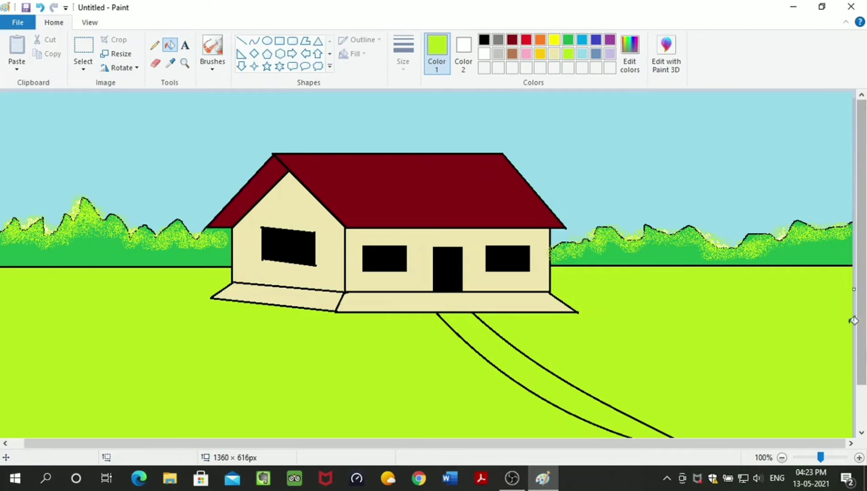
# Reduce the canvas height to 578 px so its bottom edge meets the end of the path's right curve
pyautogui.scroll(-2, 665, 290)
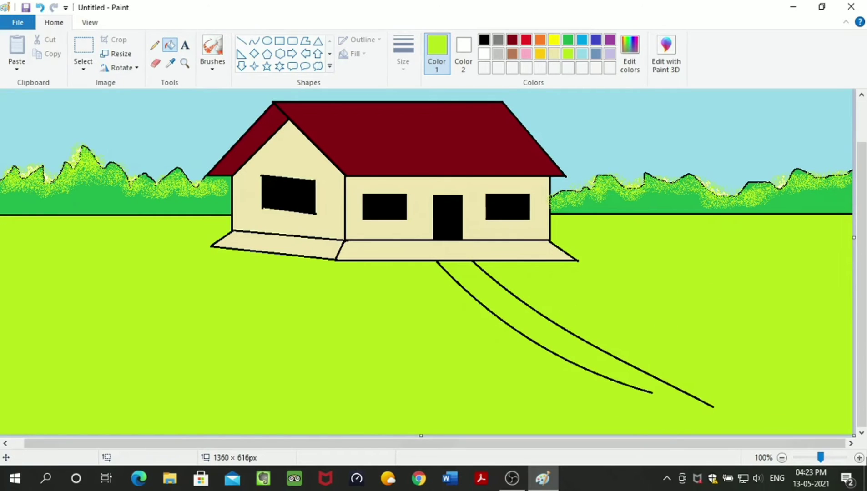
pyautogui.click(781, 457)
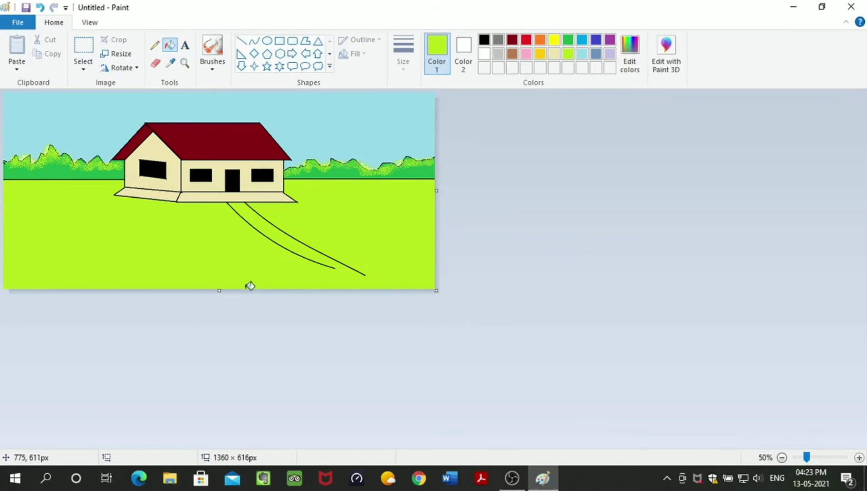
pyautogui.moveTo(217, 293); pyautogui.dragTo(214, 277)
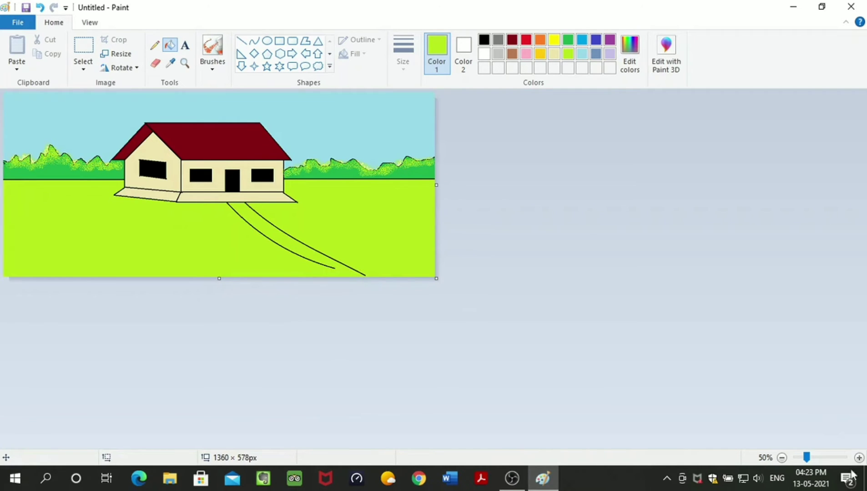
pyautogui.click(859, 458)
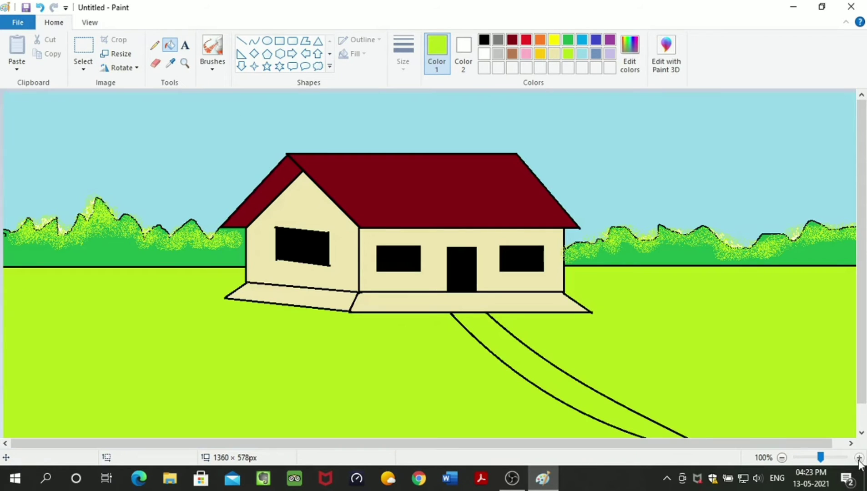
pyautogui.scroll(-2, 722, 329)
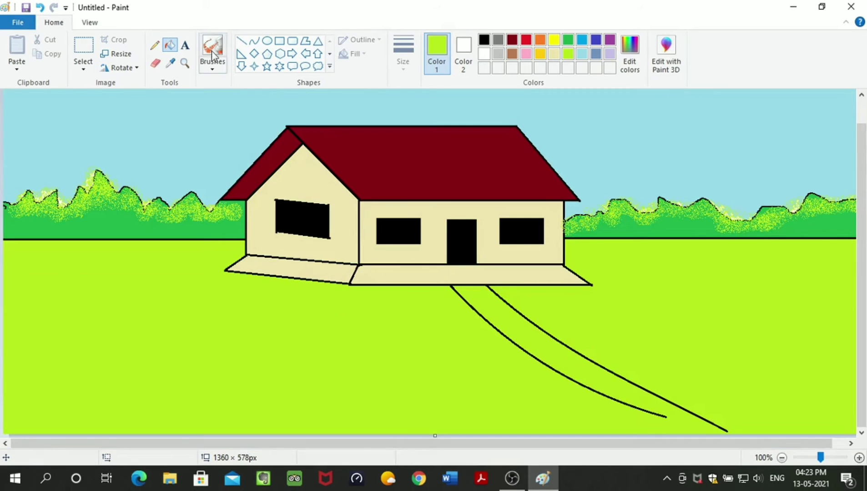
# Undo the canvas height reduction and the lime ground fill, and erase the lower end of the path's left edge
pyautogui.click(484, 41)
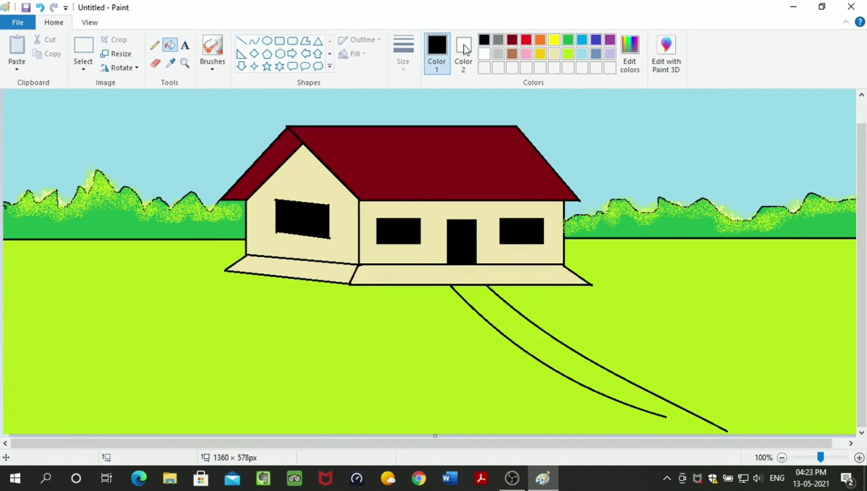
pyautogui.click(155, 45)
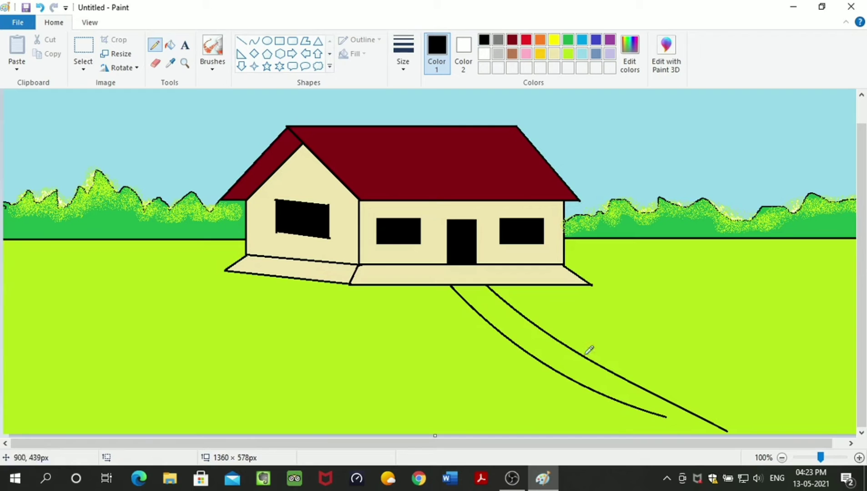
pyautogui.click(156, 63)
pyautogui.hotkey('ctrl', 'z')
pyautogui.hotkey('ctrl', 'z')
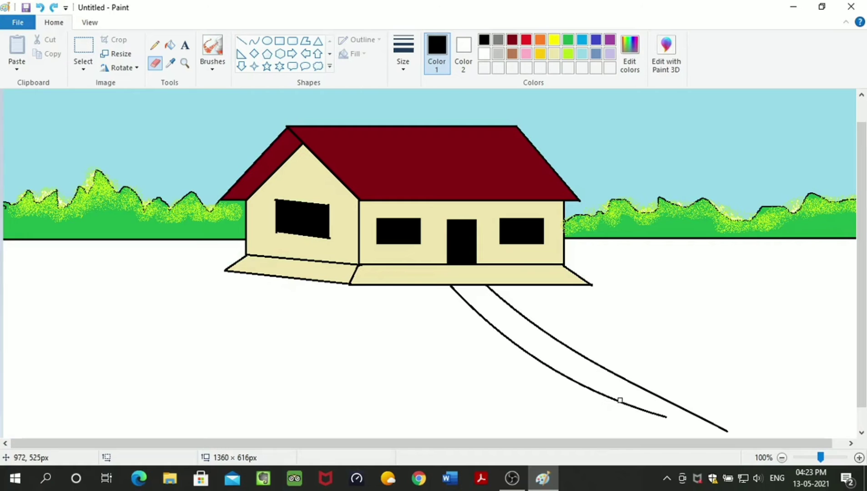
pyautogui.moveTo(617, 401); pyautogui.dragTo(669, 420)
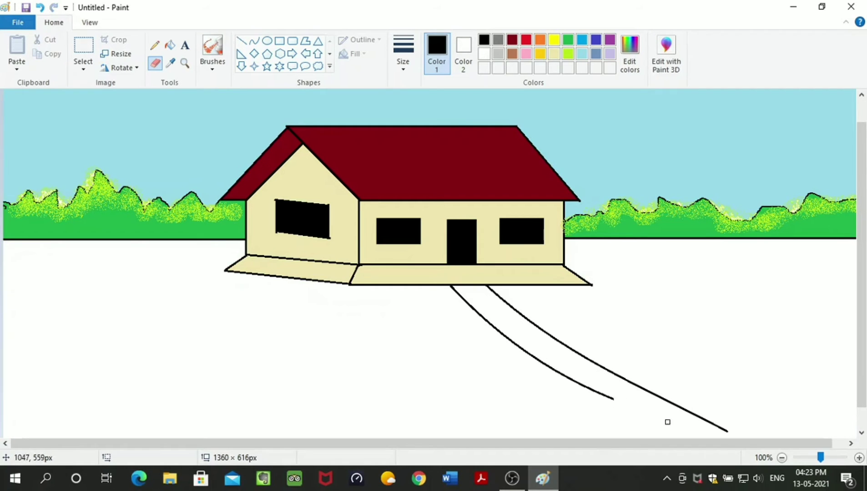
# Reduce the canvas height to 578 px so its bottom edge meets the end of the path's right edge
pyautogui.scroll(-1, 809, 375)
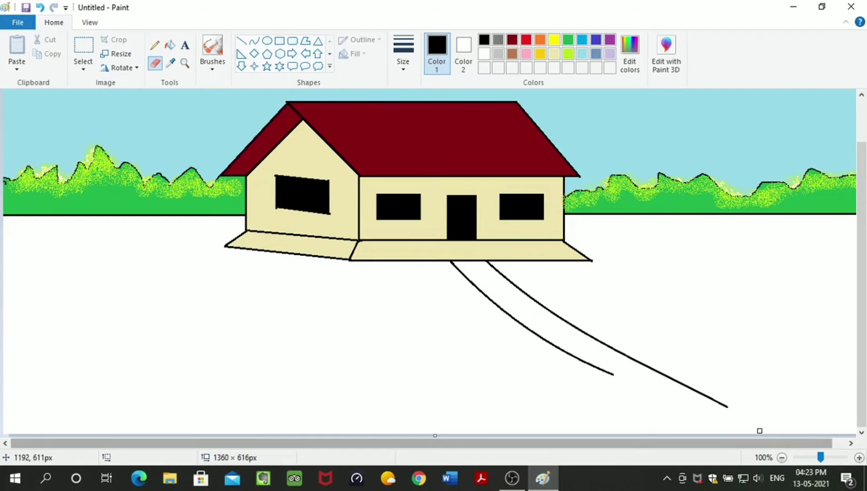
pyautogui.click(782, 458)
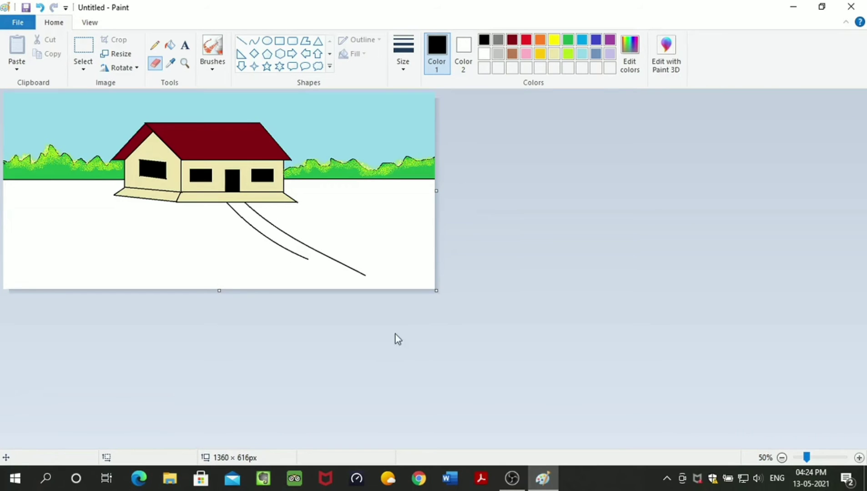
pyautogui.moveTo(219, 290)
pyautogui.mouseDown()
pyautogui.moveTo(217, 271)
pyautogui.moveTo(218, 278)
pyautogui.mouseUp()
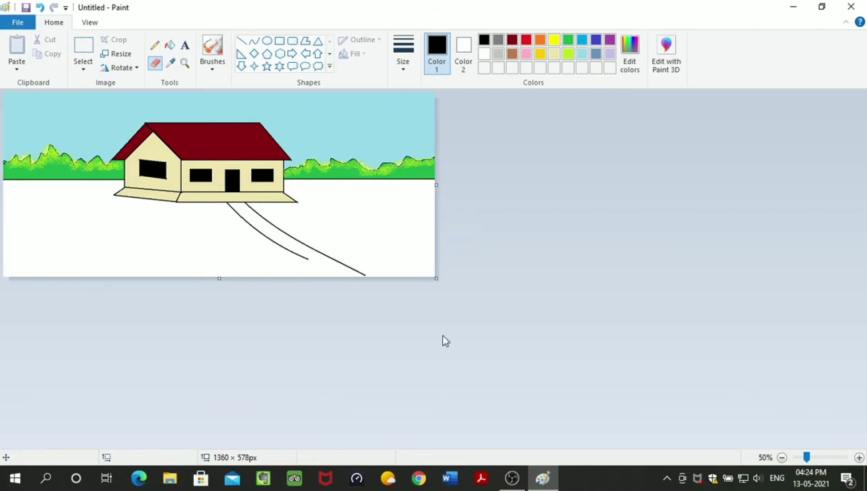
pyautogui.click(859, 458)
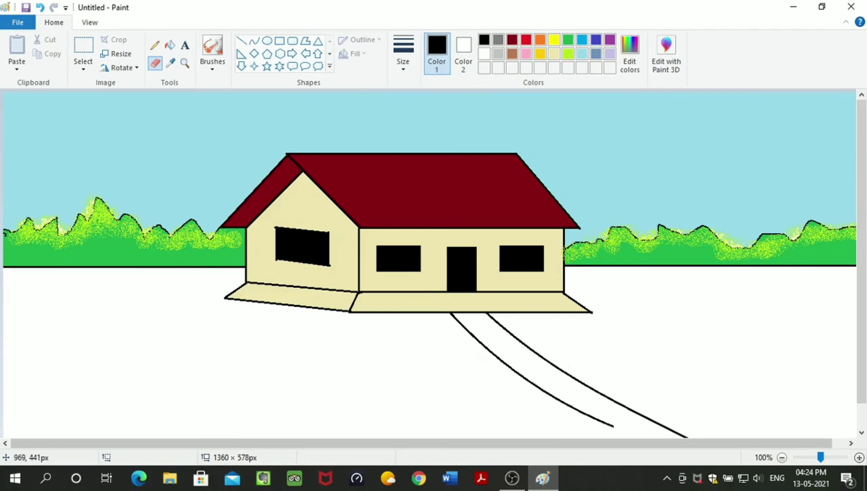
# Erase more of the path's left edge and extend it to the canvas bottom with a black curve about 211 × 115 px
pyautogui.scroll(-2, 532, 256)
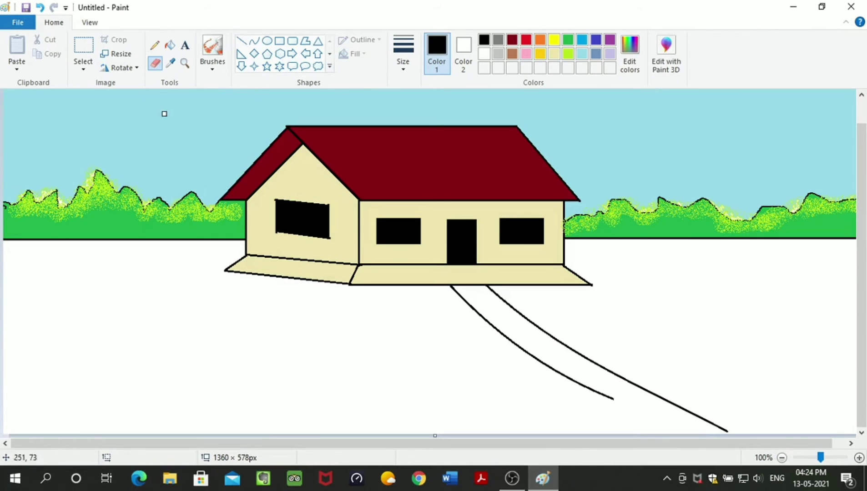
pyautogui.moveTo(570, 382); pyautogui.dragTo(607, 398)
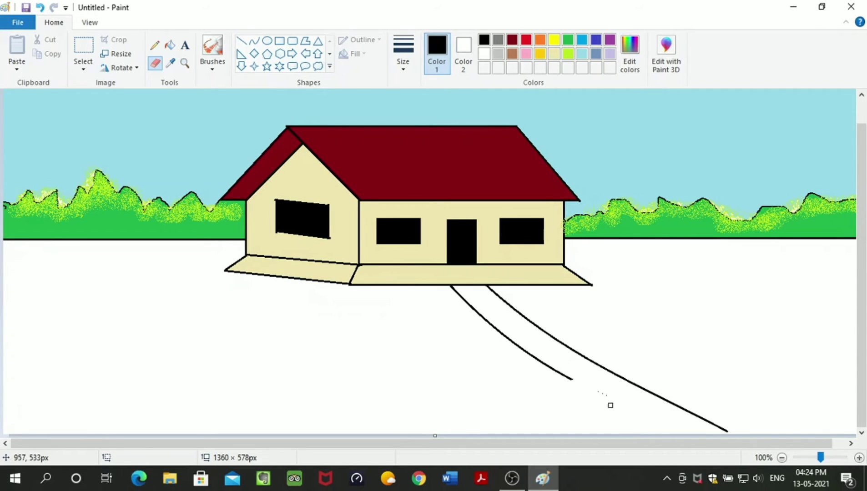
pyautogui.click(255, 41)
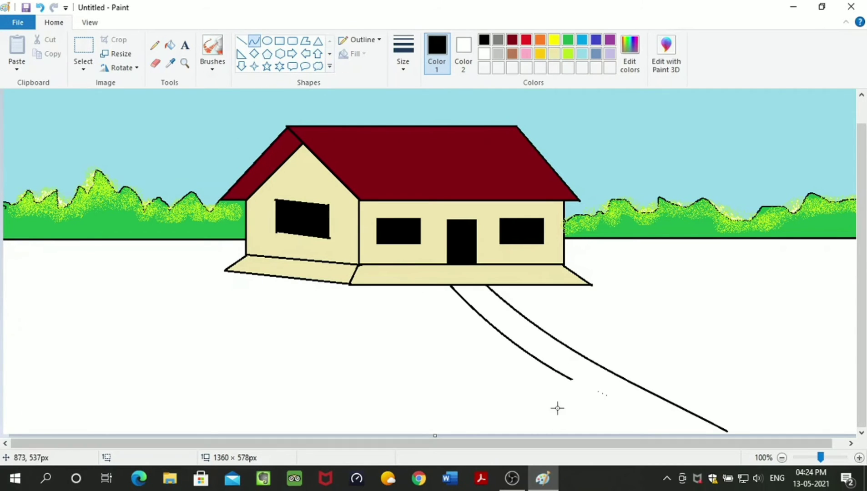
pyautogui.moveTo(571, 378); pyautogui.dragTo(704, 452)
pyautogui.moveTo(598, 394); pyautogui.dragTo(672, 438)
pyautogui.moveTo(569, 381); pyautogui.dragTo(669, 428)
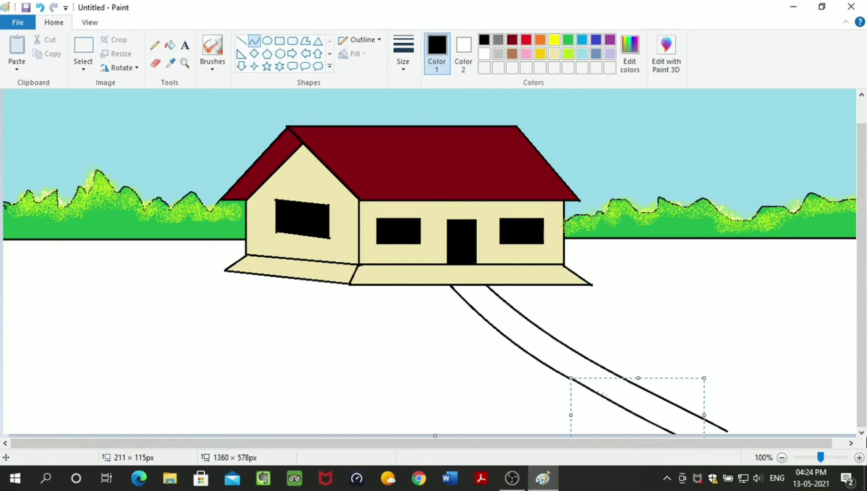
pyautogui.scroll(1, 274, 257)
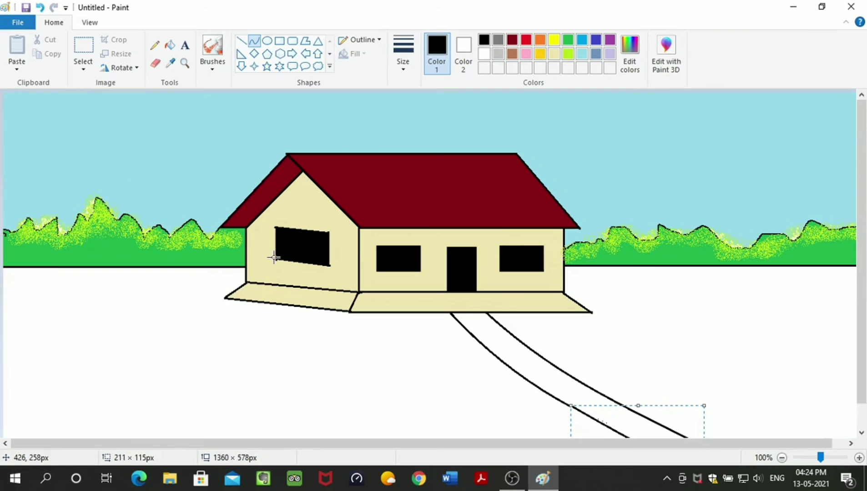
pyautogui.click(605, 300)
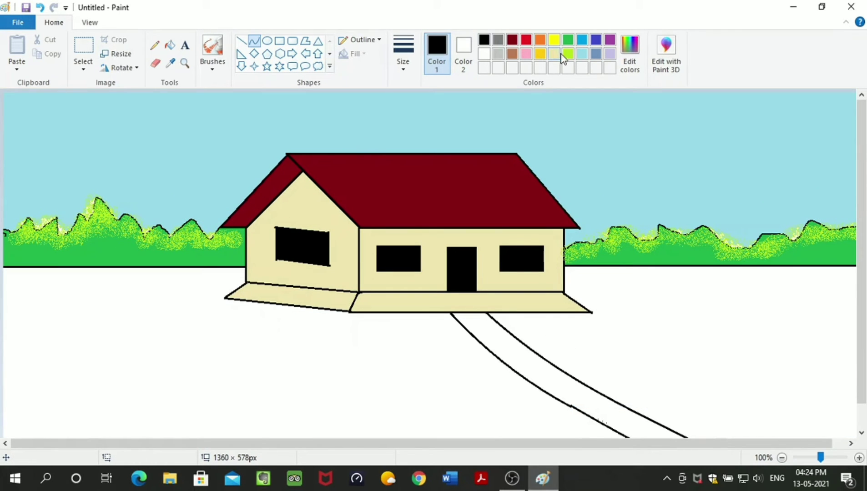
# Fill the ground left of the path with a custom bright green of red 0, green 255, blue 64
pyautogui.click(630, 68)
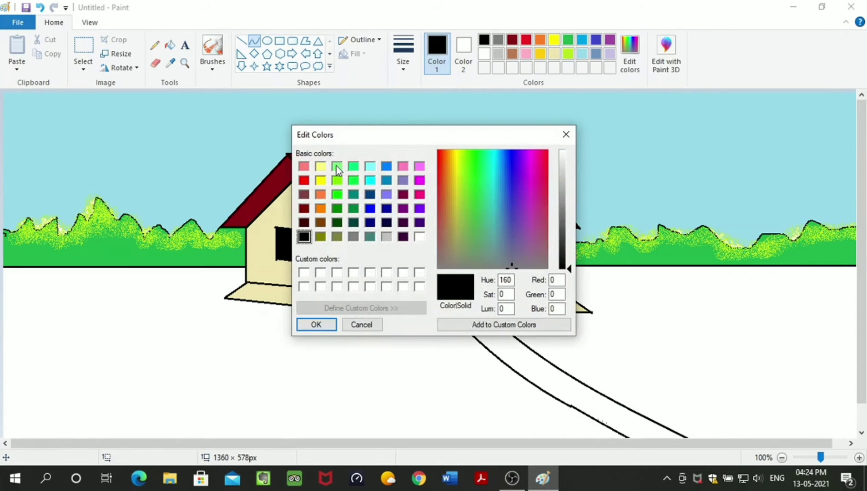
pyautogui.click(337, 167)
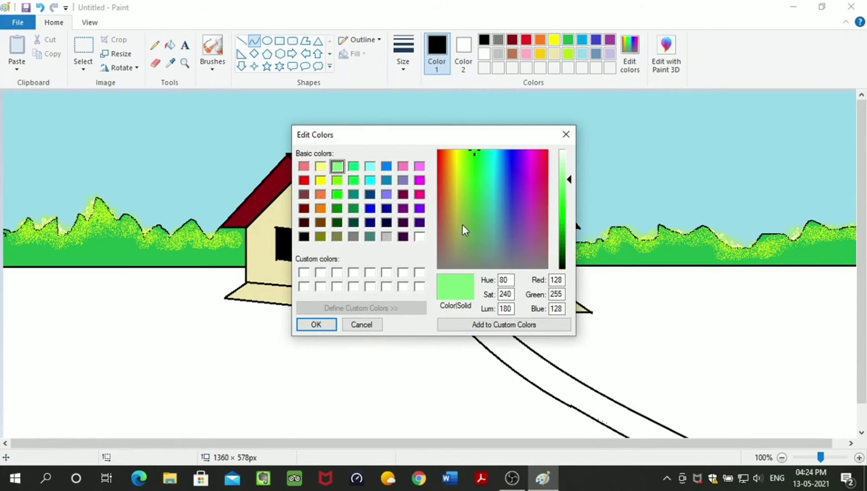
pyautogui.click(354, 167)
pyautogui.click(354, 181)
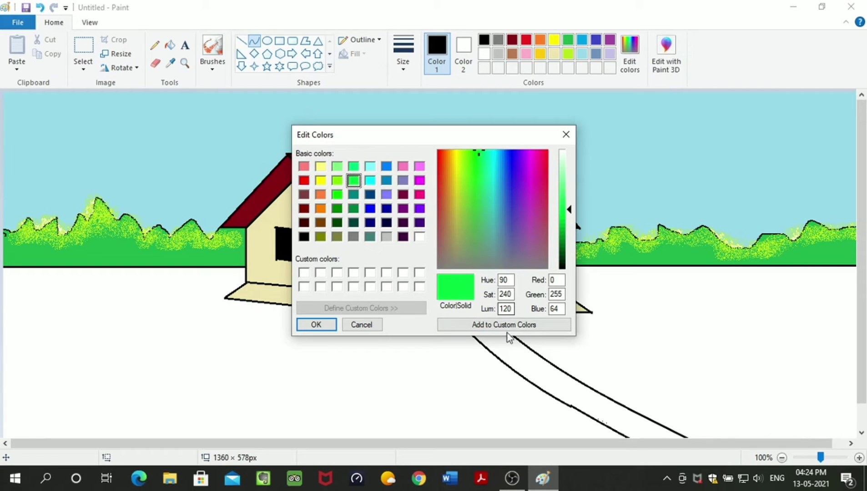
pyautogui.click(499, 327)
pyautogui.click(325, 325)
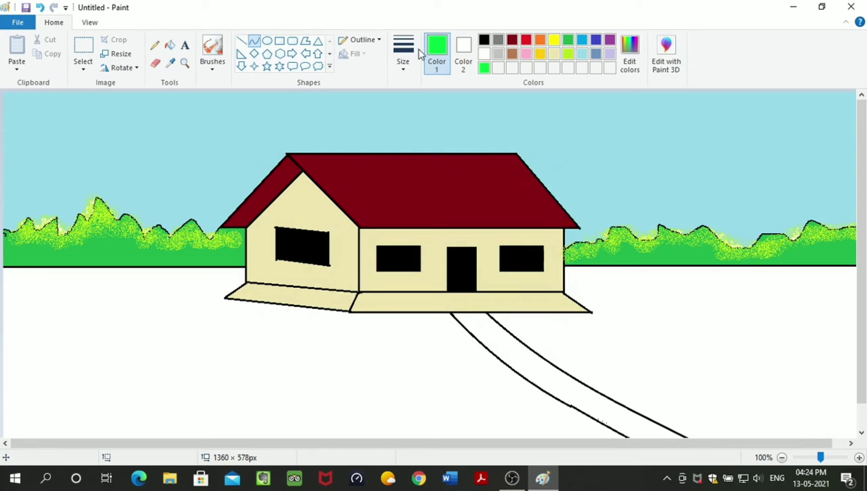
pyautogui.click(170, 45)
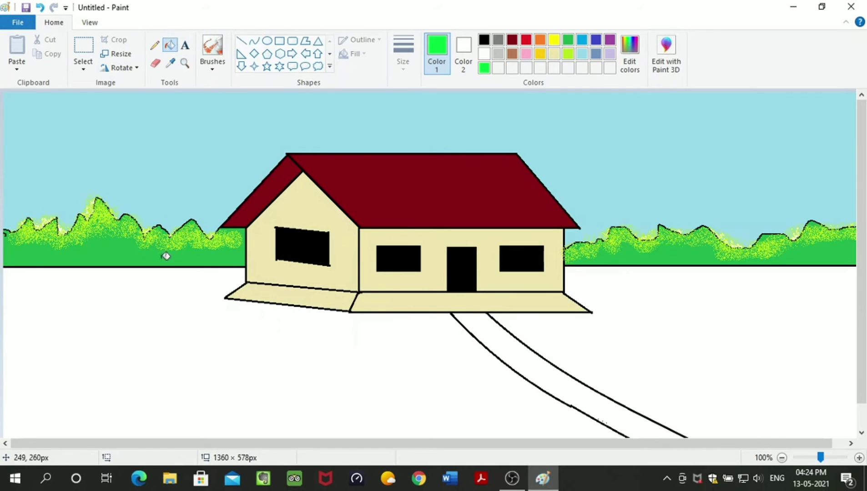
pyautogui.click(160, 287)
pyautogui.click(730, 360)
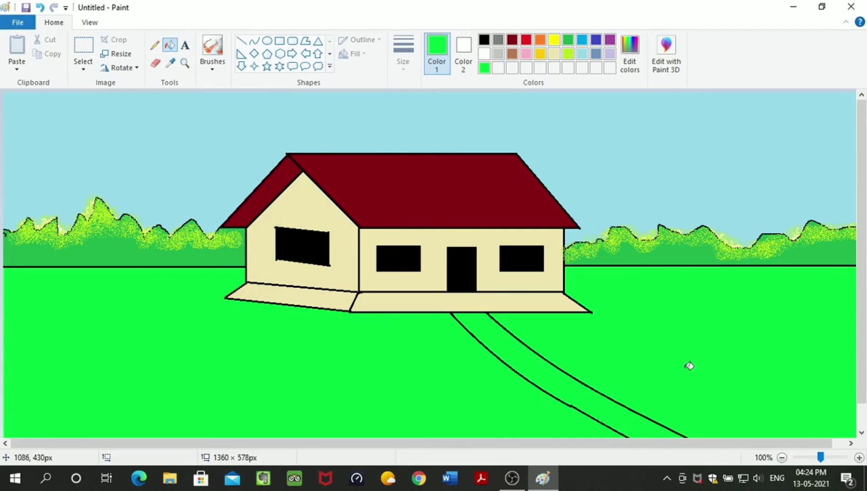
pyautogui.hotkey('ctrl', 'z')
pyautogui.hotkey('ctrl', 'z')
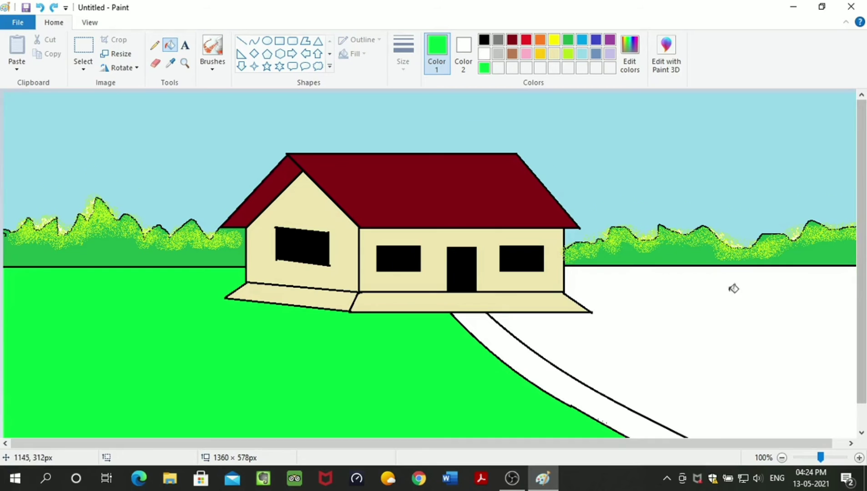
# Close the gap between the path's right edge and the canvas bottom with a black pencil stroke
pyautogui.scroll(-2, 728, 286)
pyautogui.click(155, 45)
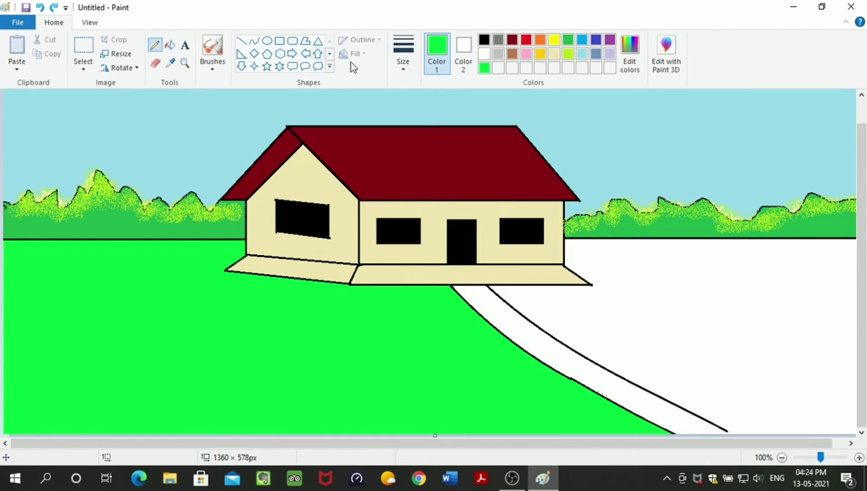
pyautogui.click(484, 41)
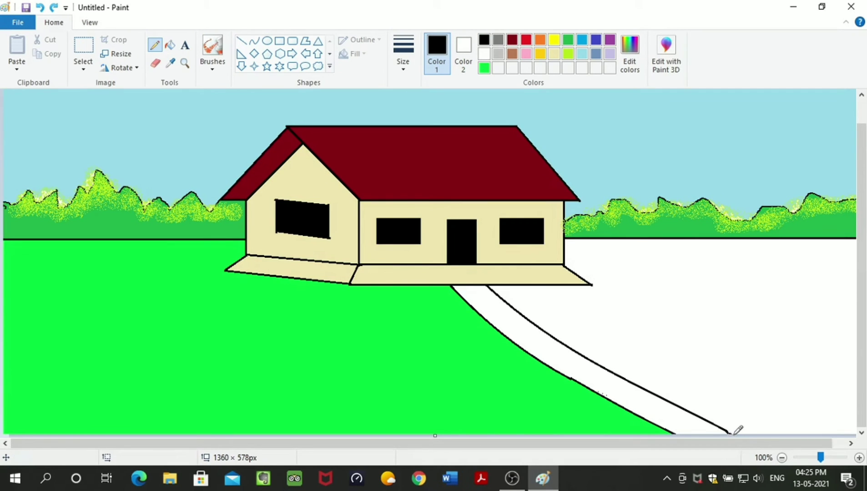
# Fill the ground right of the path with the custom bright green and the path itself with brown
pyautogui.scroll(2, 530, 263)
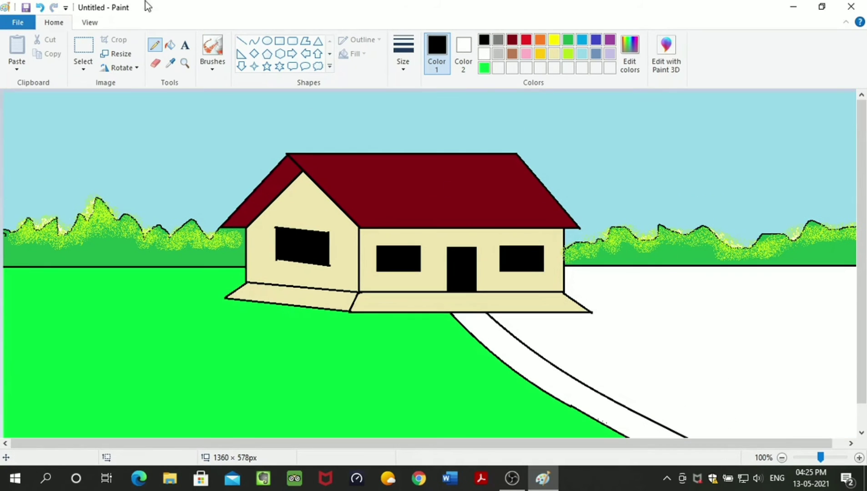
pyautogui.click(484, 67)
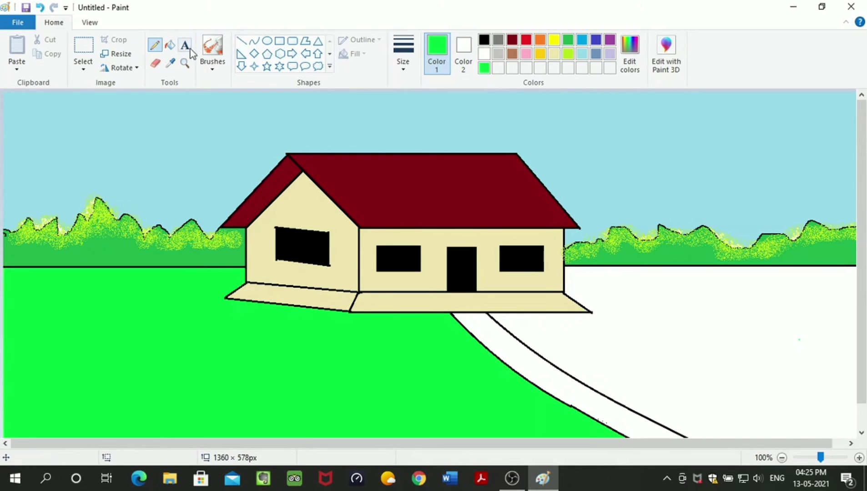
pyautogui.click(169, 48)
pyautogui.click(687, 323)
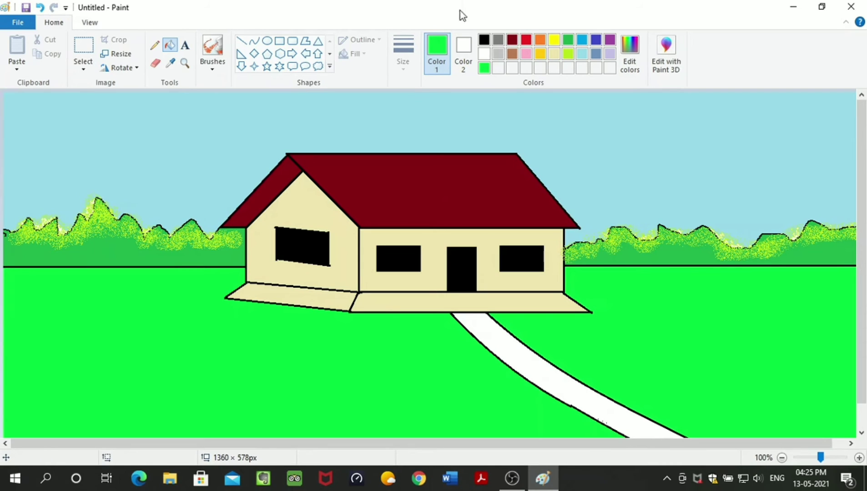
pyautogui.click(513, 53)
pyautogui.click(485, 323)
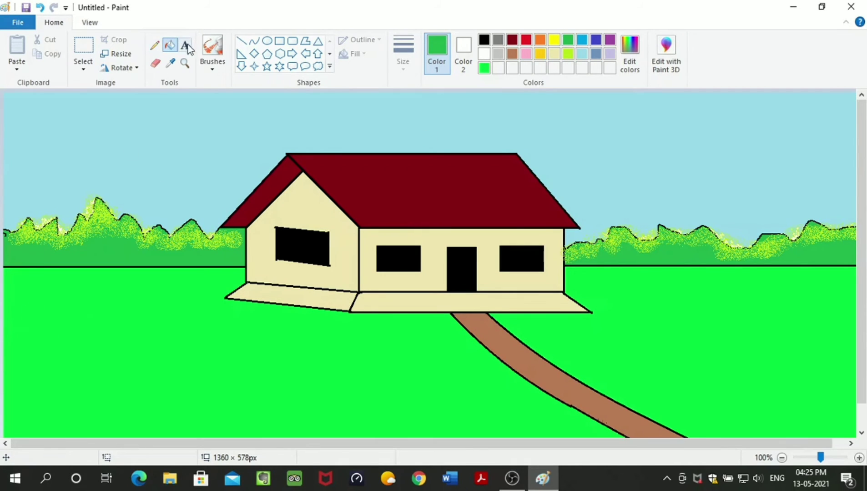
pyautogui.click(212, 50)
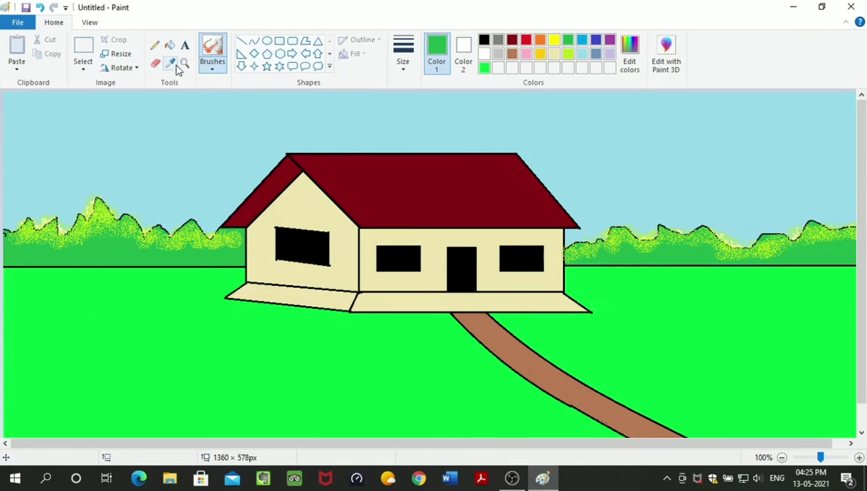
pyautogui.click(155, 45)
pyautogui.click(403, 52)
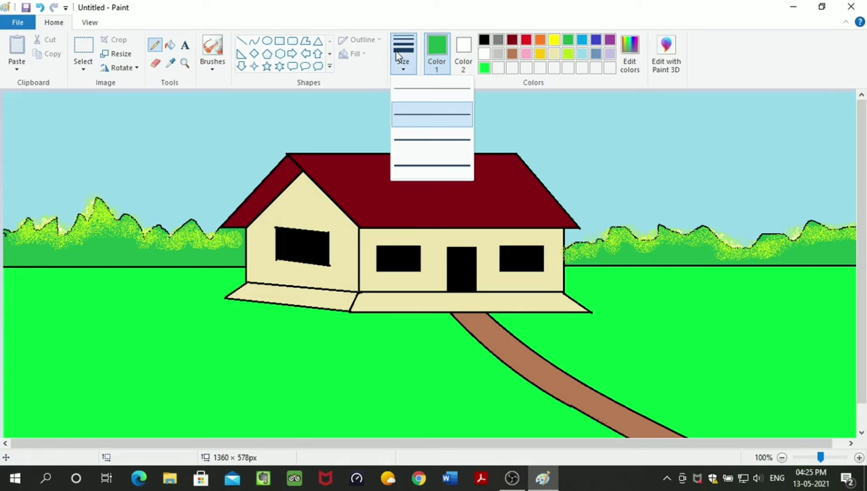
pyautogui.click(368, 110)
pyautogui.click(213, 45)
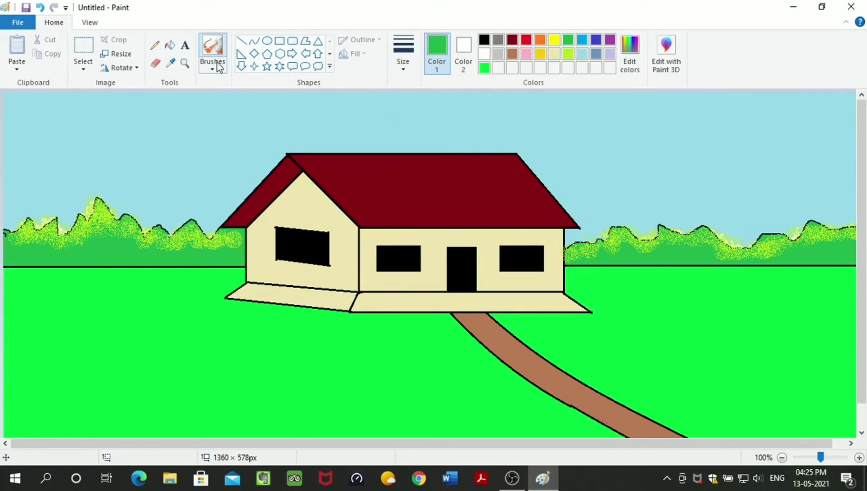
pyautogui.click(212, 69)
pyautogui.click(212, 89)
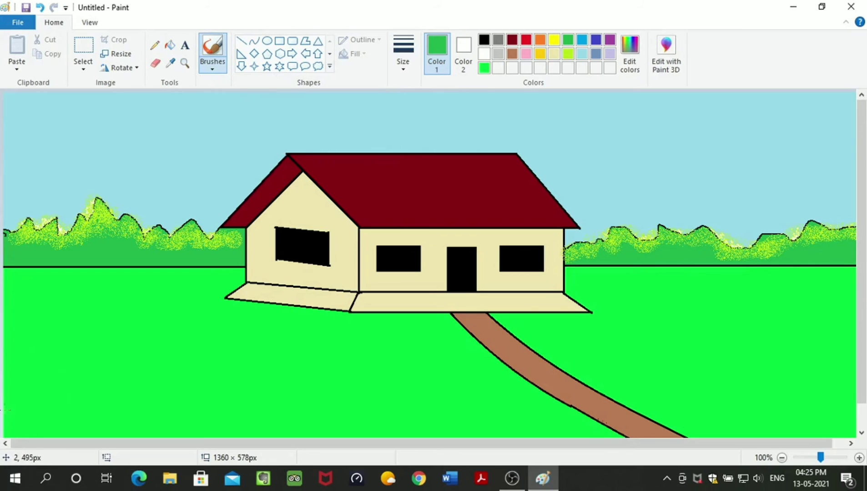
pyautogui.moveTo(12, 421)
pyautogui.mouseDown()
pyautogui.moveTo(31, 416)
pyautogui.moveTo(42, 443)
pyautogui.moveTo(34, 393)
pyautogui.mouseUp()
pyautogui.hotkey('ctrl', 'z')
pyautogui.hotkey('ctrl', 'z')
# Spray green grass texture over the ground with the Airbrush, undoing the stroke that spills onto the front plinth's edge
pyautogui.click(225, 68)
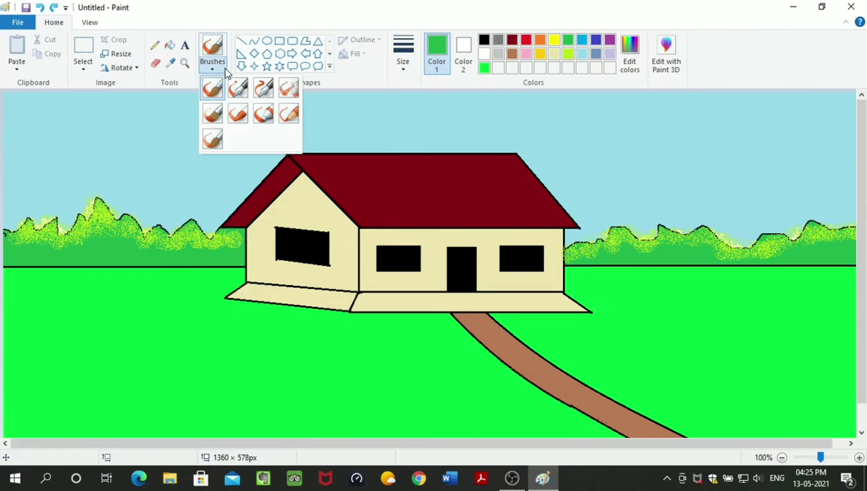
pyautogui.click(288, 87)
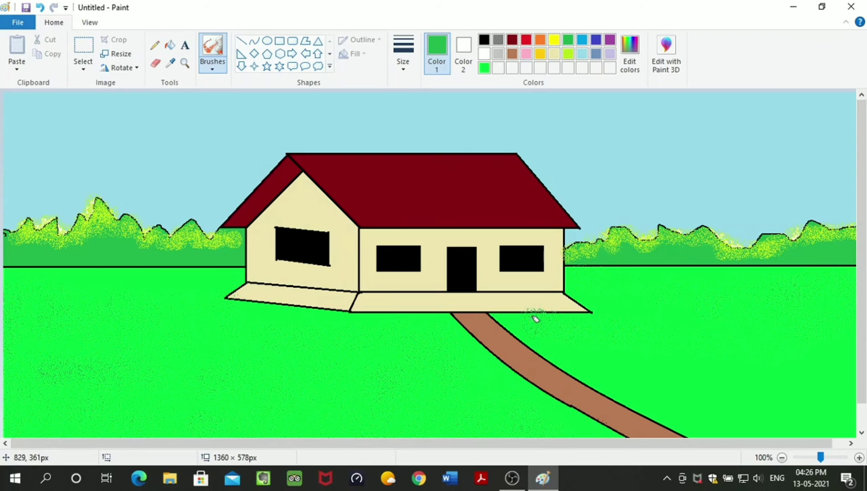
pyautogui.hotkey('ctrl', 'z')
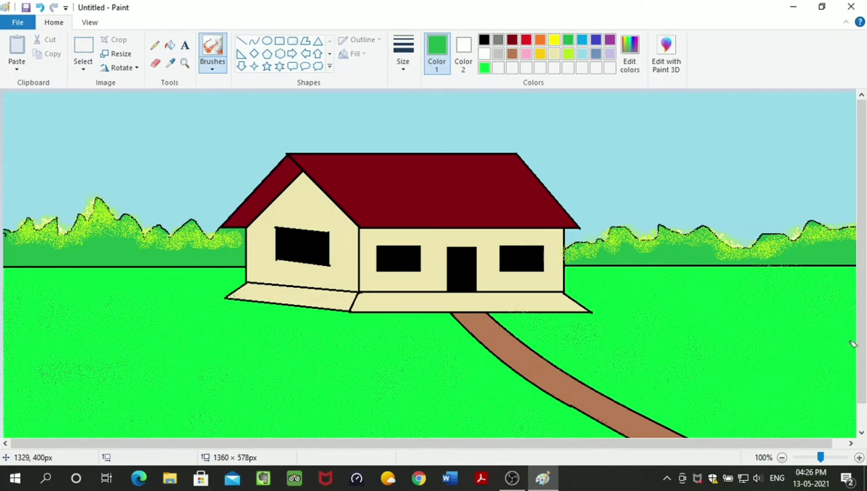
# Spray gold texture with the Airbrush along the whole brown path
pyautogui.click(539, 54)
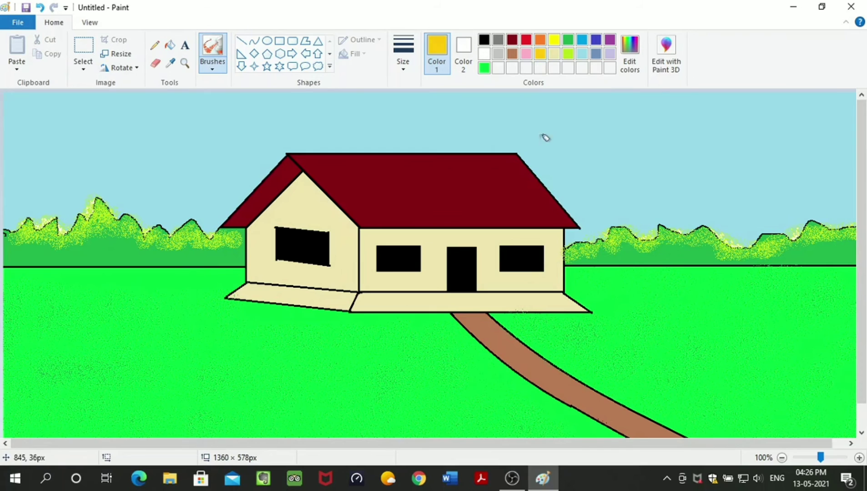
pyautogui.moveTo(479, 319)
pyautogui.mouseDown()
pyautogui.moveTo(565, 397)
pyautogui.moveTo(594, 406)
pyautogui.moveTo(625, 434)
pyautogui.moveTo(666, 443)
pyautogui.moveTo(632, 428)
pyautogui.mouseUp()
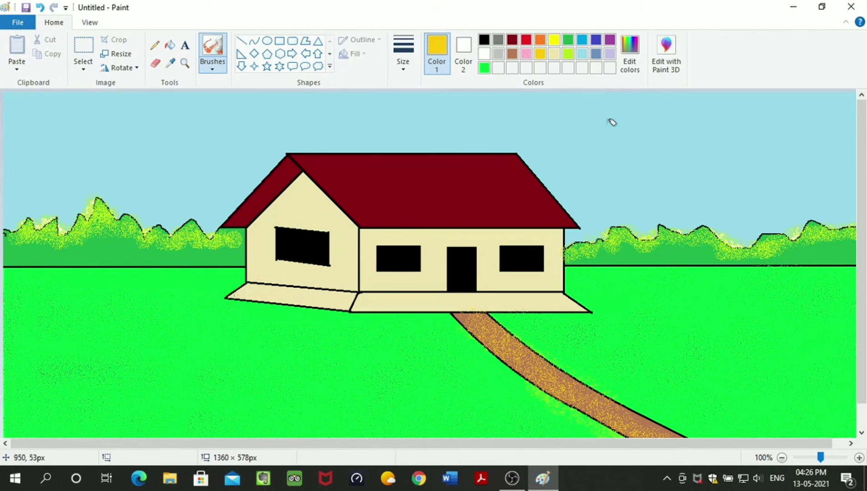
# Spray indigo cloud texture across the upper edge of the sky, undoing the extra patch above the left bushes
pyautogui.click(596, 40)
pyautogui.moveTo(757, 112)
pyautogui.mouseDown()
pyautogui.moveTo(815, 119)
pyautogui.moveTo(846, 98)
pyautogui.moveTo(663, 90)
pyautogui.moveTo(742, 115)
pyautogui.moveTo(229, 78)
pyautogui.moveTo(128, 80)
pyautogui.moveTo(88, 94)
pyautogui.moveTo(4, 86)
pyautogui.moveTo(17, 94)
pyautogui.moveTo(237, 106)
pyautogui.moveTo(717, 112)
pyautogui.moveTo(852, 99)
pyautogui.moveTo(546, 111)
pyautogui.moveTo(451, 99)
pyautogui.moveTo(197, 96)
pyautogui.moveTo(5, 111)
pyautogui.moveTo(262, 102)
pyautogui.moveTo(418, 116)
pyautogui.moveTo(579, 100)
pyautogui.mouseUp()
pyautogui.moveTo(399, 105)
pyautogui.mouseDown()
pyautogui.moveTo(235, 91)
pyautogui.moveTo(56, 96)
pyautogui.moveTo(16, 128)
pyautogui.moveTo(103, 113)
pyautogui.moveTo(254, 111)
pyautogui.moveTo(744, 124)
pyautogui.moveTo(828, 102)
pyautogui.moveTo(552, 84)
pyautogui.moveTo(394, 95)
pyautogui.moveTo(271, 125)
pyautogui.moveTo(165, 127)
pyautogui.moveTo(0, 107)
pyautogui.mouseUp()
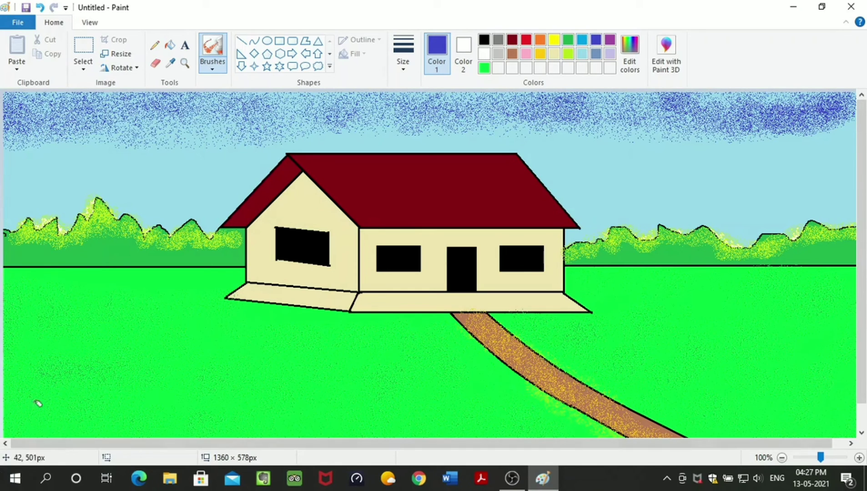
pyautogui.moveTo(23, 163); pyautogui.dragTo(66, 174)
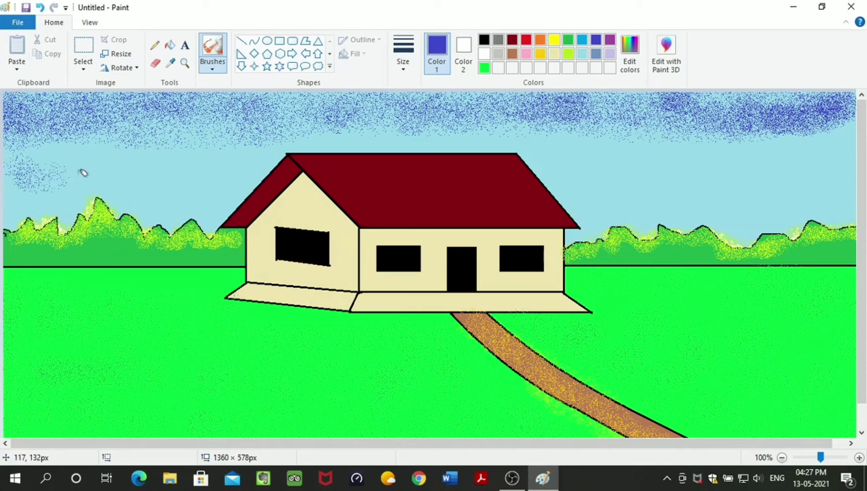
pyautogui.hotkey('ctrl', 'z')
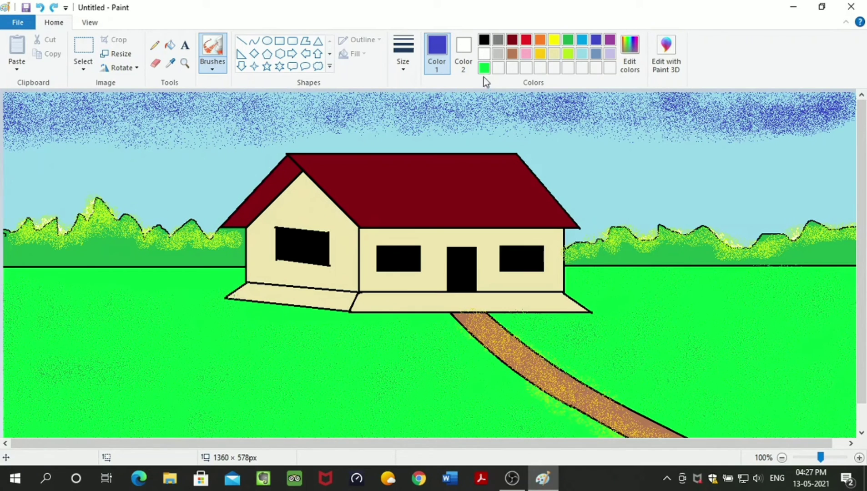
# Create a custom dark green of red 0, green 98, blue 0 and spray it over the lower bushes on both sides of the house
pyautogui.click(629, 53)
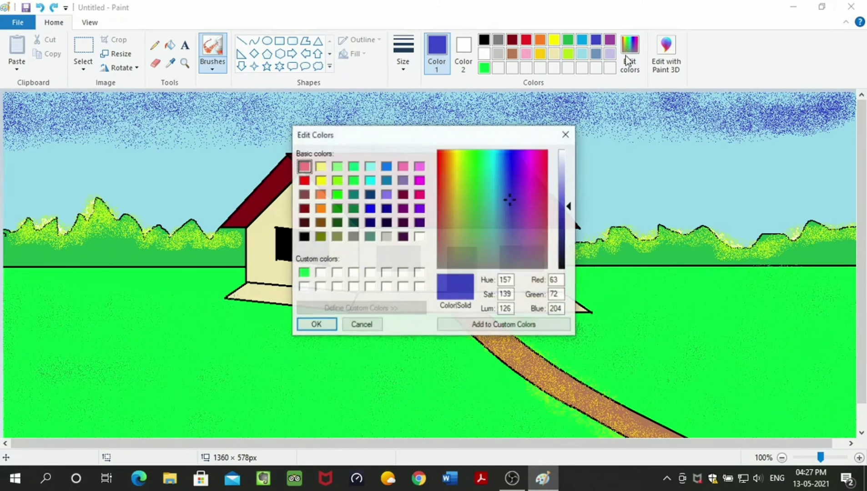
pyautogui.click(336, 209)
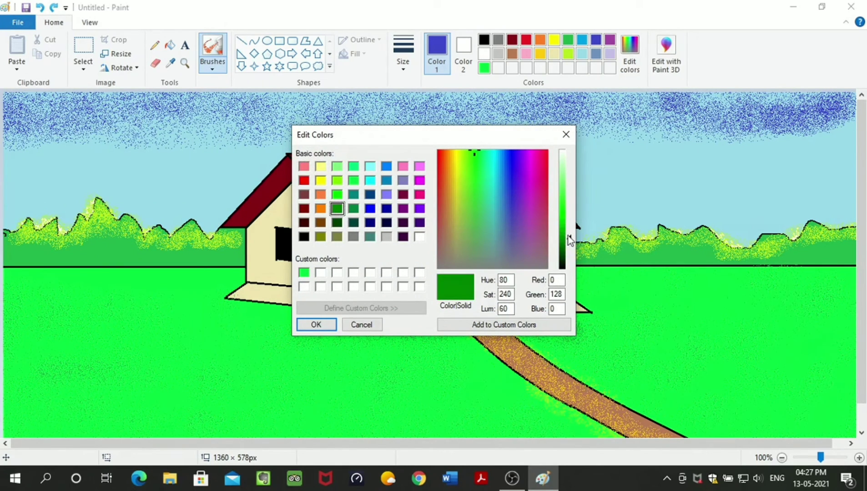
pyautogui.moveTo(569, 239); pyautogui.dragTo(568, 248)
pyautogui.click(460, 324)
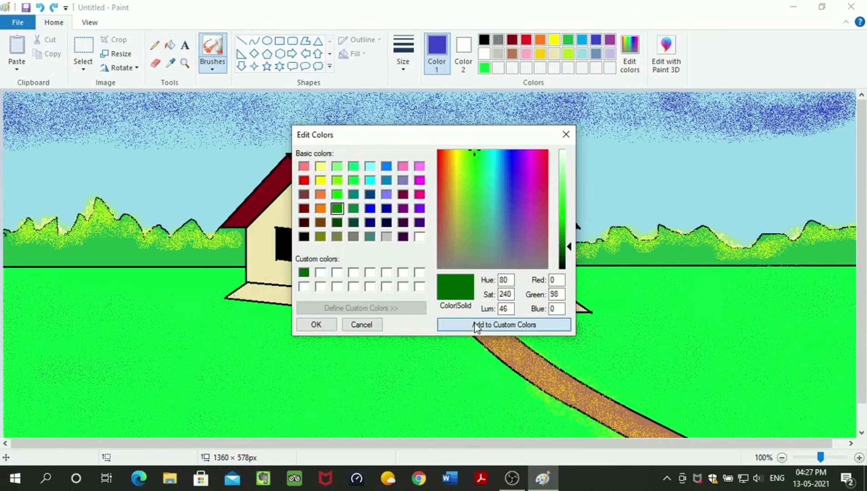
pyautogui.click(315, 324)
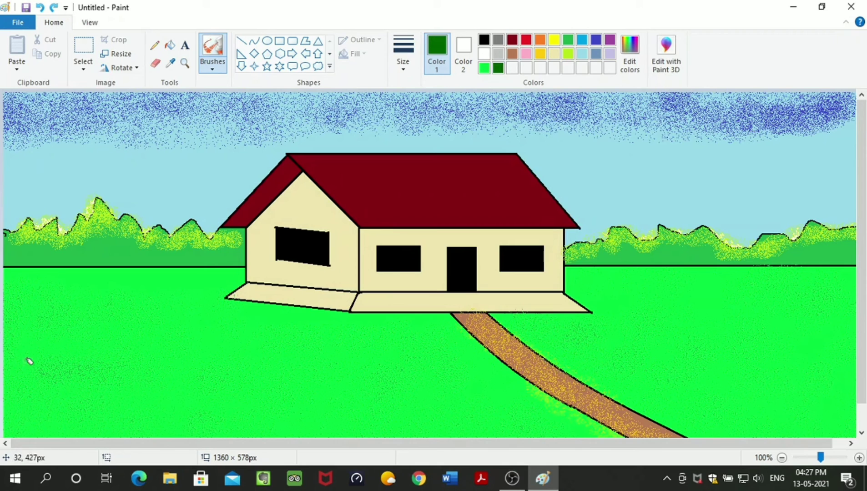
pyautogui.moveTo(15, 248); pyautogui.dragTo(234, 262)
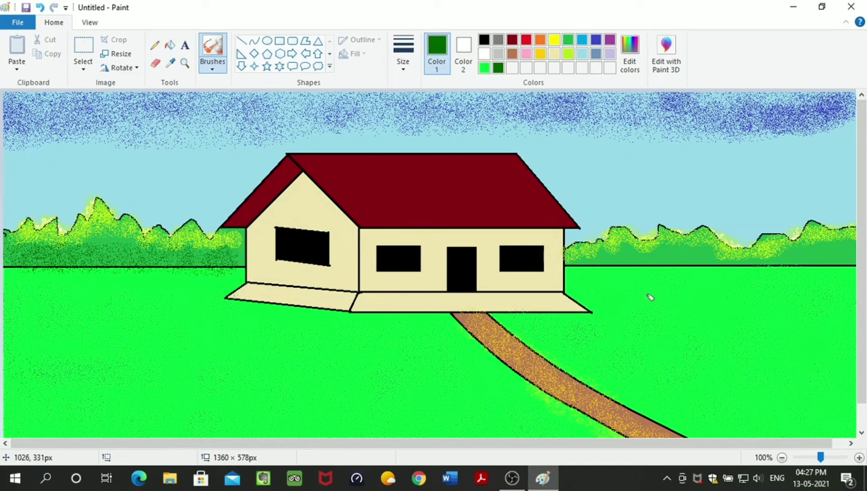
pyautogui.moveTo(583, 262)
pyautogui.mouseDown()
pyautogui.moveTo(631, 248)
pyautogui.moveTo(853, 248)
pyautogui.mouseUp()
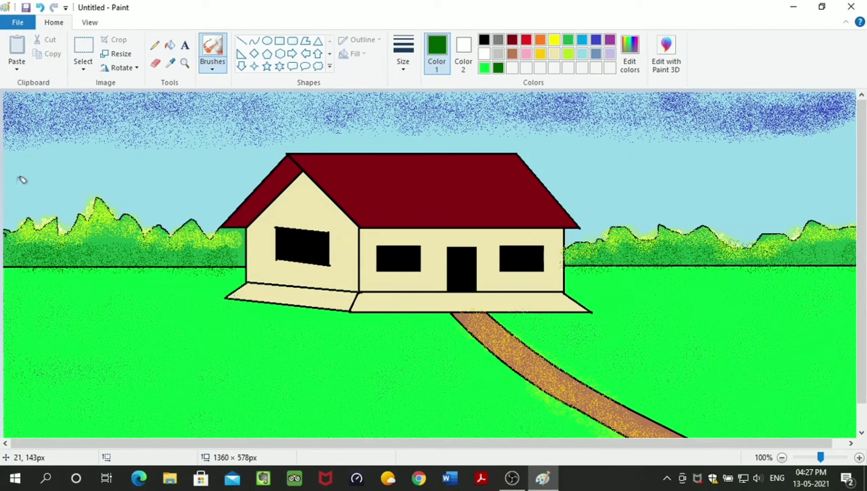
# Spray yellow highlights on the grass just below the bushes on both sides of the house
pyautogui.click(557, 42)
pyautogui.moveTo(791, 273)
pyautogui.mouseDown()
pyautogui.moveTo(804, 268)
pyautogui.moveTo(775, 288)
pyautogui.moveTo(614, 287)
pyautogui.moveTo(798, 286)
pyautogui.mouseUp()
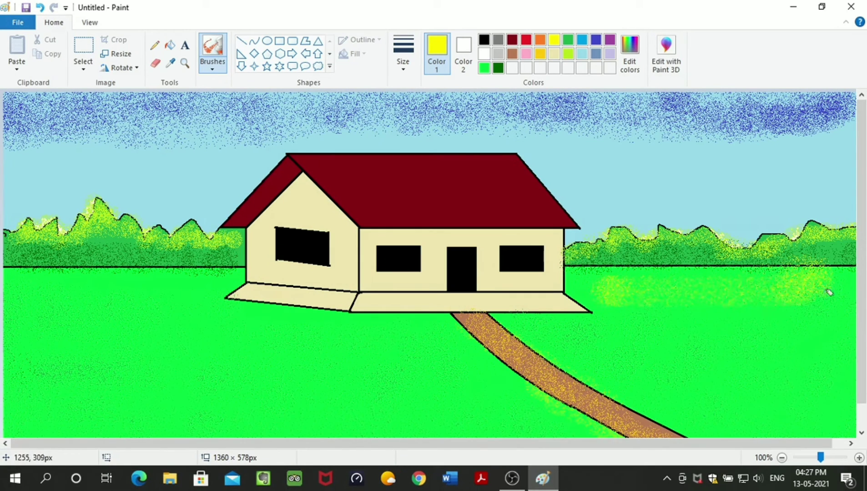
pyautogui.moveTo(670, 330)
pyautogui.mouseDown()
pyautogui.moveTo(636, 331)
pyautogui.moveTo(626, 301)
pyautogui.mouseUp()
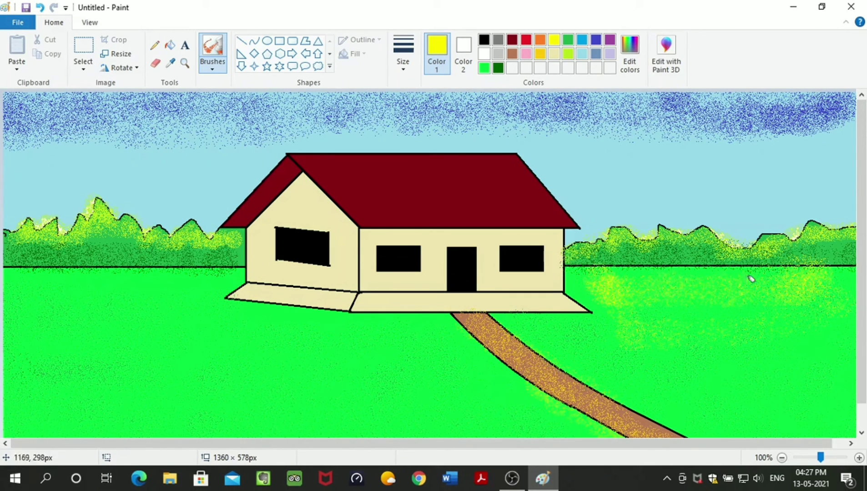
pyautogui.moveTo(33, 292)
pyautogui.mouseDown()
pyautogui.moveTo(160, 294)
pyautogui.moveTo(179, 284)
pyautogui.moveTo(14, 272)
pyautogui.moveTo(170, 293)
pyautogui.moveTo(69, 291)
pyautogui.mouseUp()
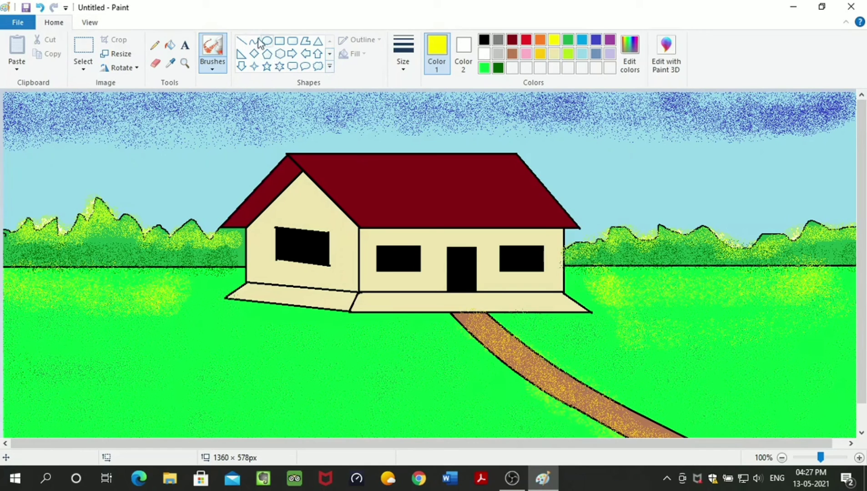
# Paint a small black flying bird in the sky left of the house with the Oil brush at the thinnest size
pyautogui.click(241, 45)
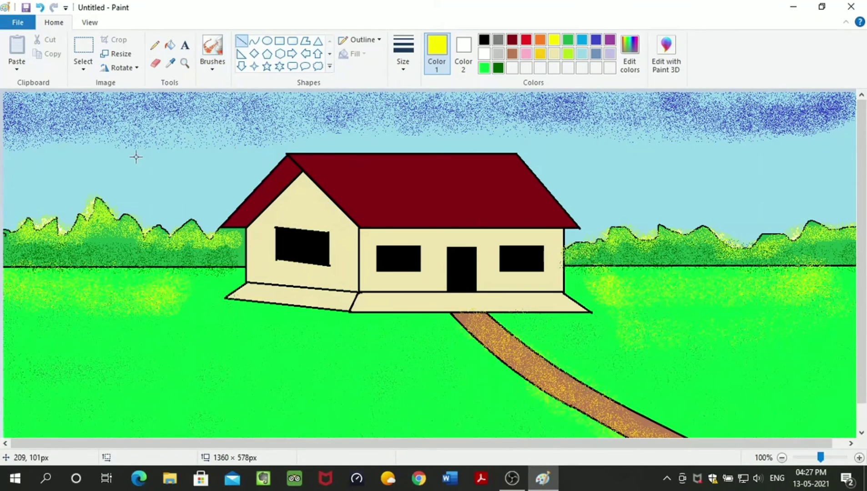
pyautogui.click(484, 42)
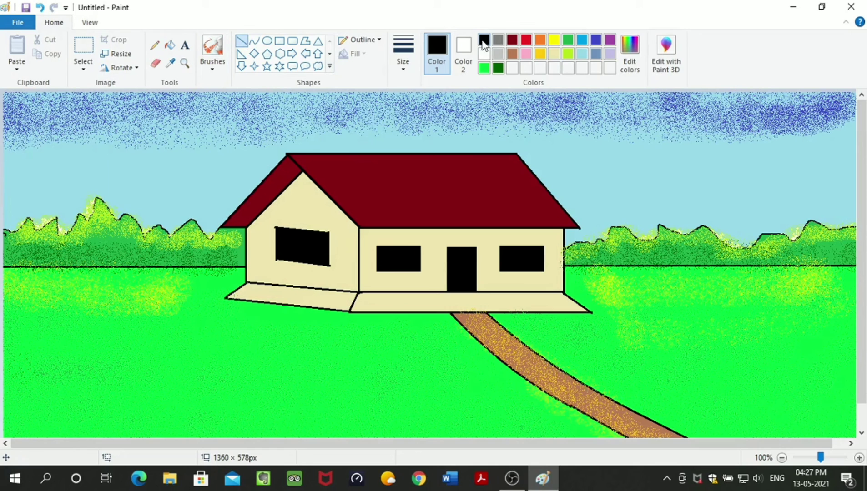
pyautogui.click(403, 68)
pyautogui.click(431, 165)
pyautogui.click(213, 50)
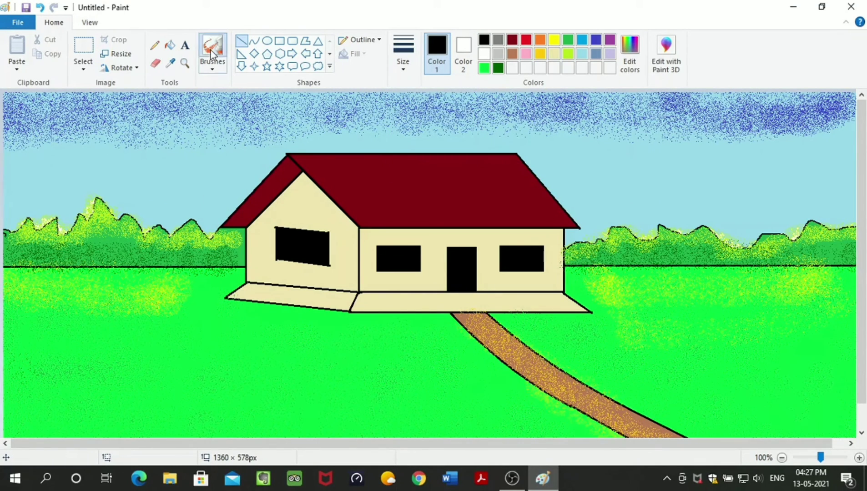
pyautogui.click(219, 66)
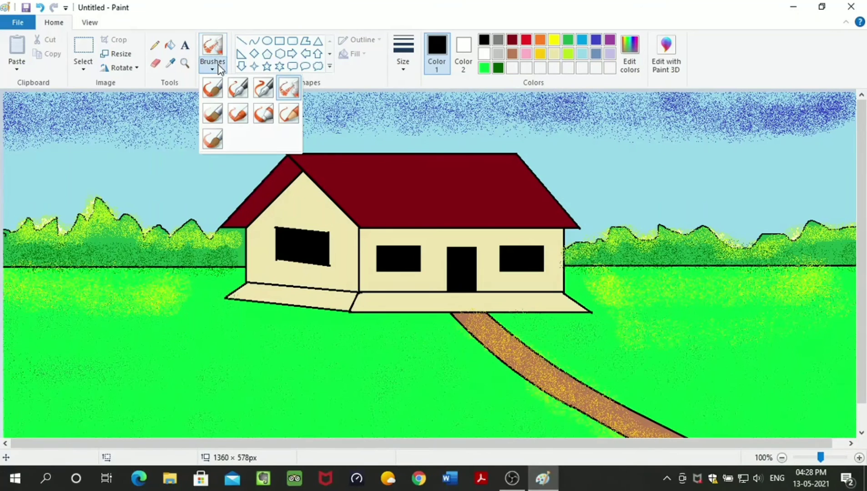
pyautogui.click(220, 115)
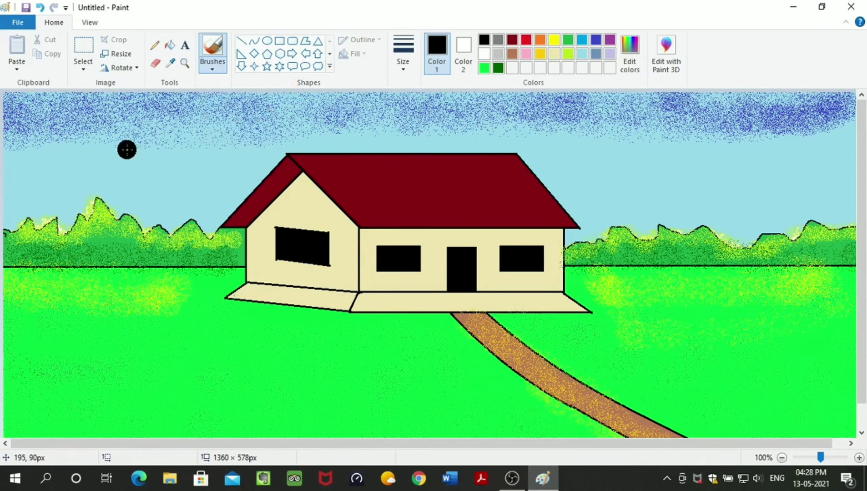
pyautogui.click(403, 55)
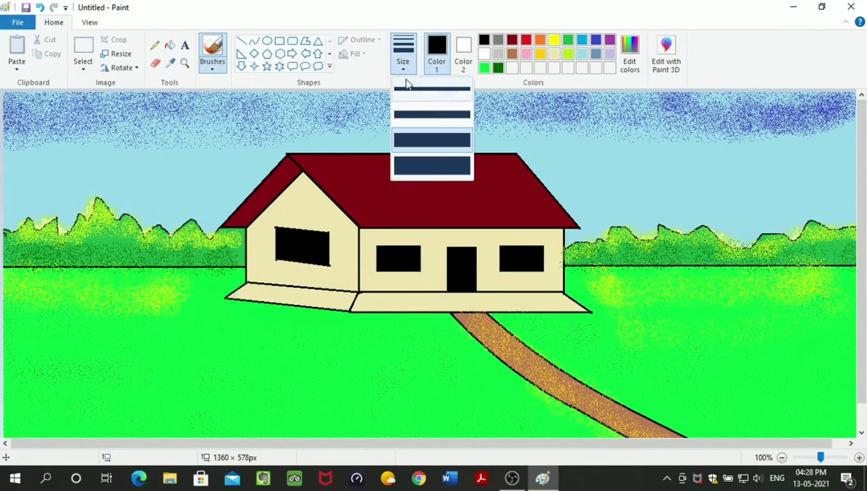
pyautogui.click(434, 89)
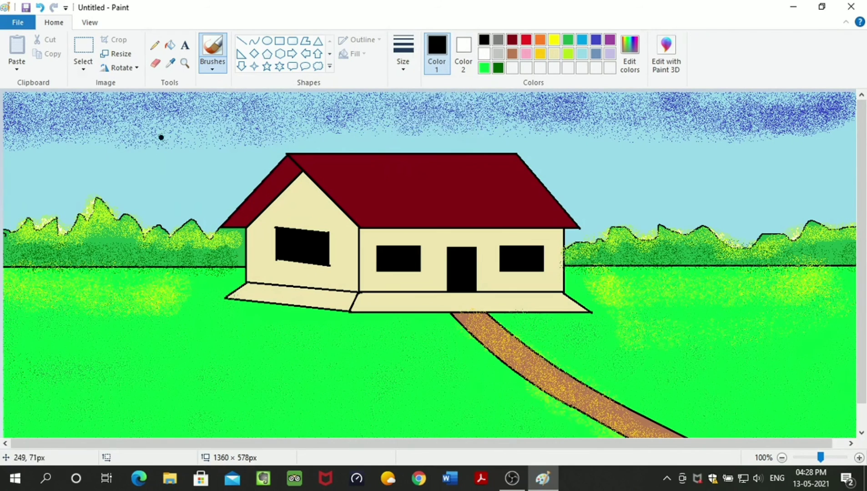
pyautogui.click(213, 69)
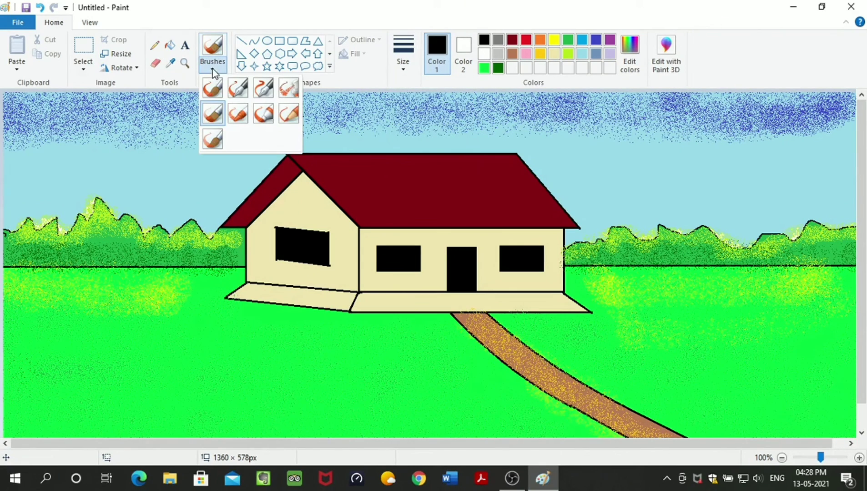
pyautogui.click(214, 117)
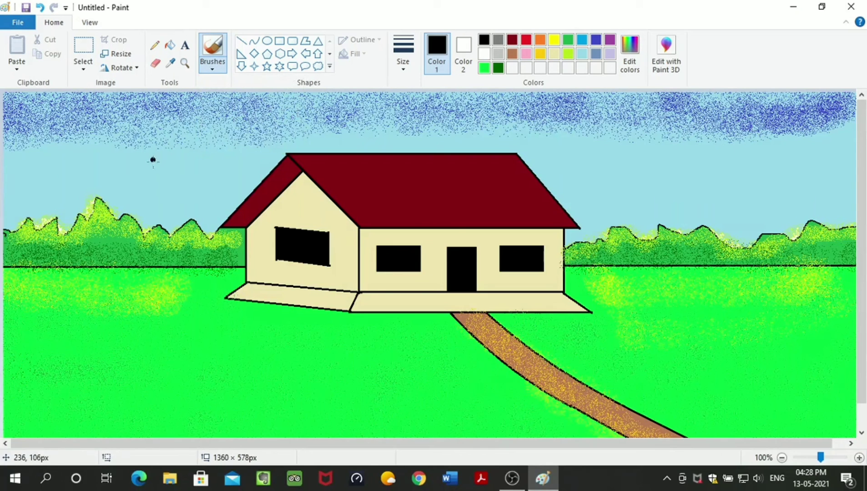
pyautogui.moveTo(166, 164); pyautogui.dragTo(161, 169)
# Select the bird with a rectangular transparent selection and duplicate it three times in the sky around the original
pyautogui.click(87, 59)
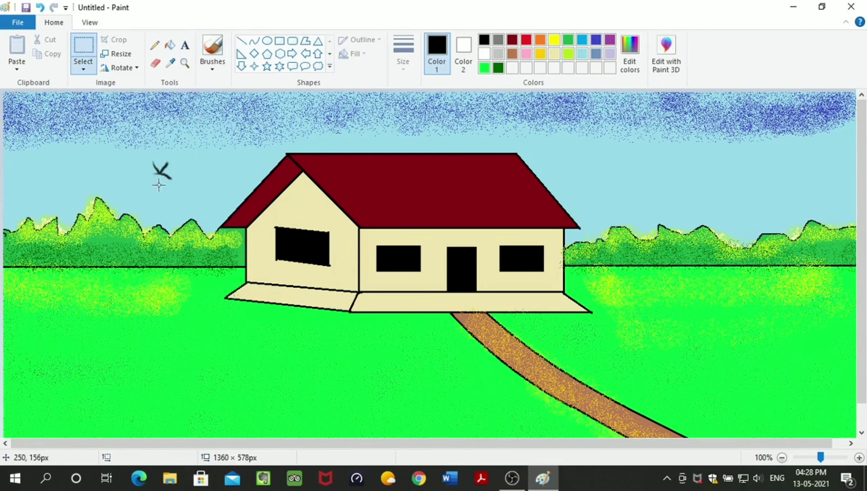
pyautogui.moveTo(144, 159); pyautogui.dragTo(182, 186)
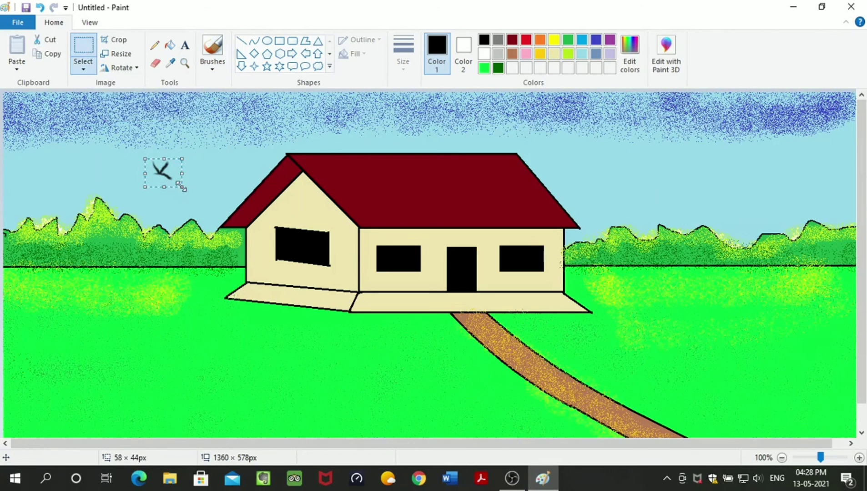
pyautogui.click(83, 67)
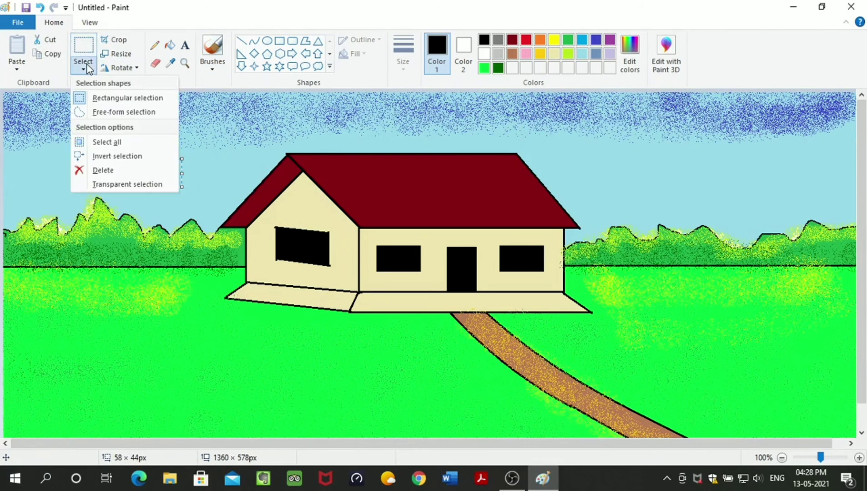
pyautogui.click(139, 184)
pyautogui.moveTo(160, 171); pyautogui.dragTo(161, 146)
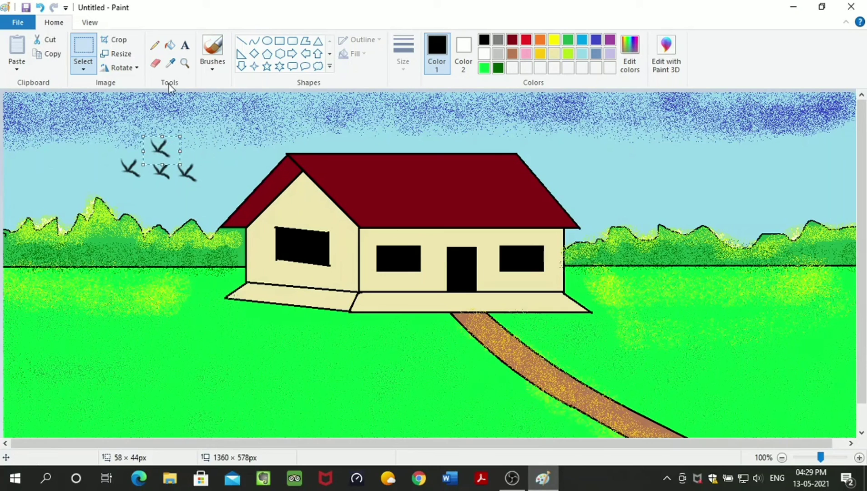
# Turn off transparent selection and move the selected uppermost bird to the sky right of the house
pyautogui.click(86, 68)
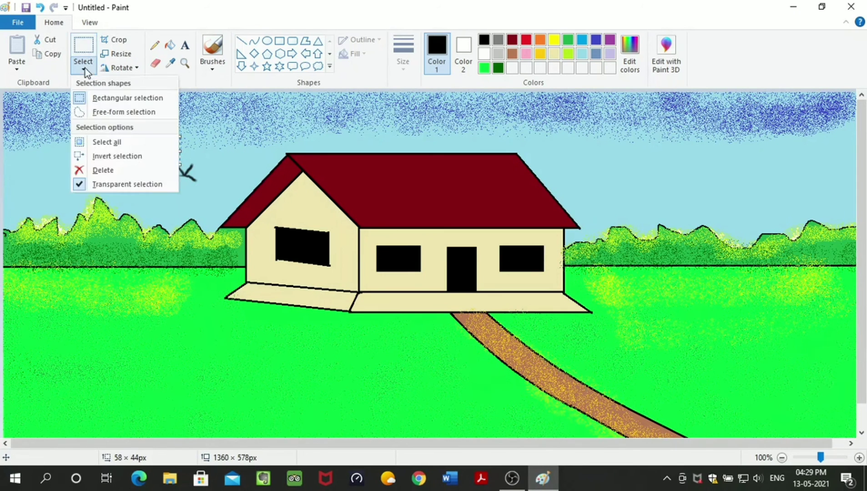
pyautogui.click(130, 189)
pyautogui.moveTo(157, 148); pyautogui.dragTo(601, 180)
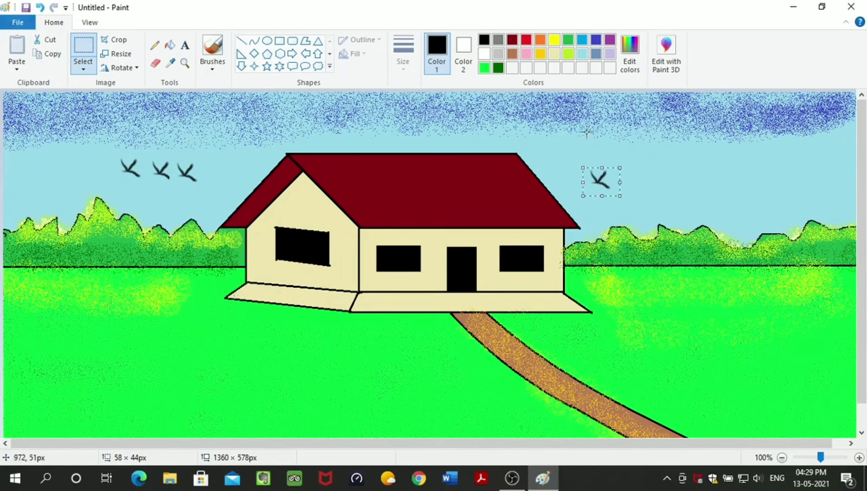
# Duplicate the selected bird into a slightly descending row of four birds right of the house, then deselect
pyautogui.moveTo(598, 179); pyautogui.dragTo(638, 175)
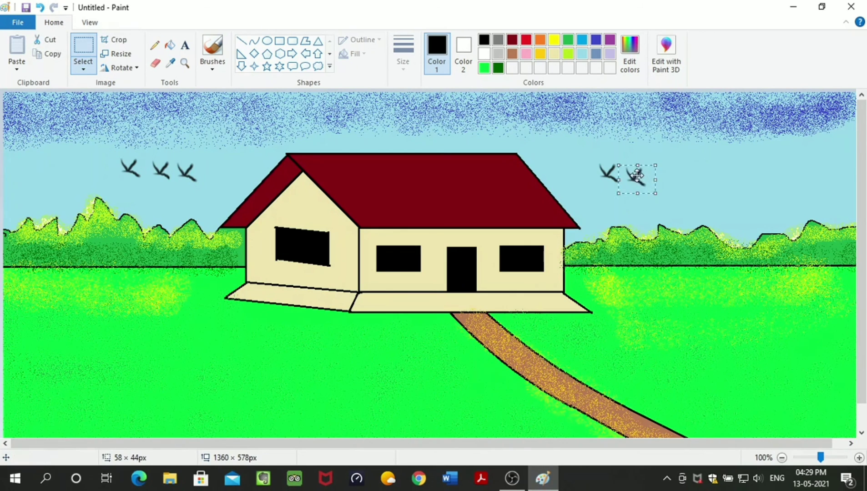
pyautogui.click(637, 175)
pyautogui.click(637, 175)
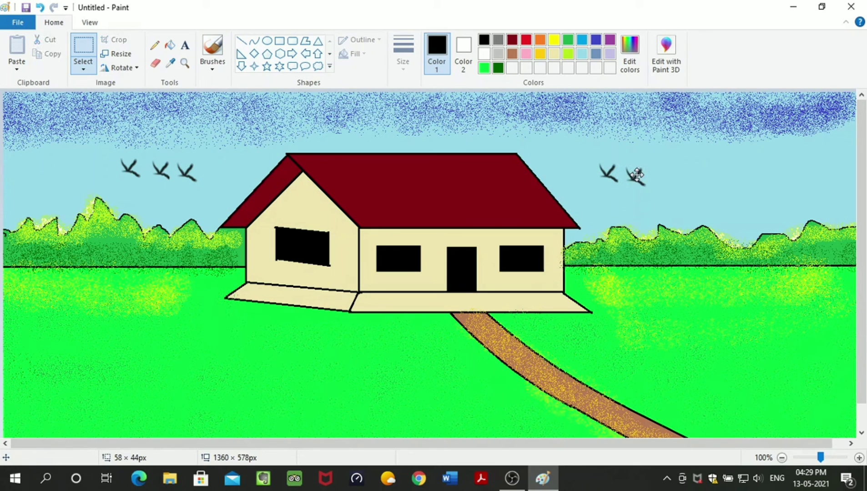
pyautogui.moveTo(637, 175); pyautogui.dragTo(694, 191)
pyautogui.click(668, 180)
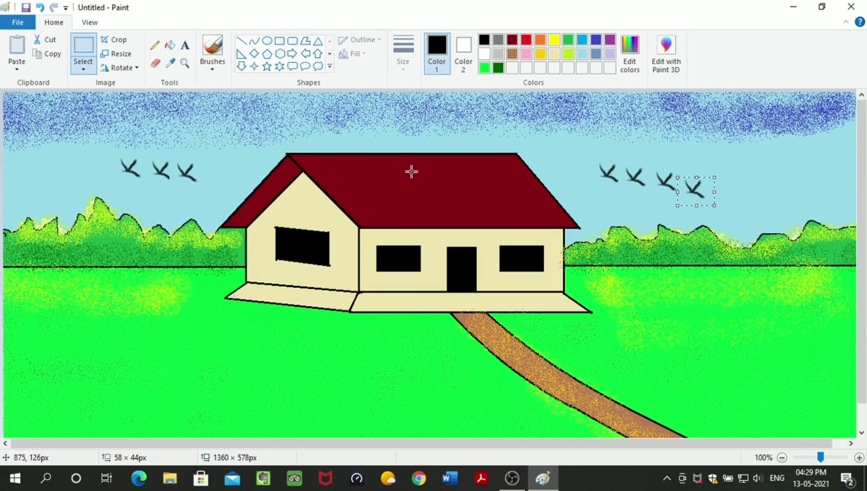
pyautogui.click(465, 113)
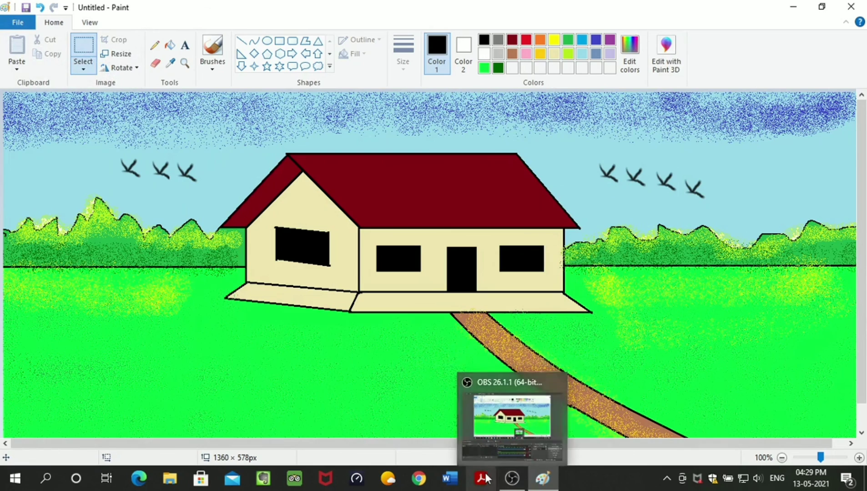
pyautogui.click(510, 478)
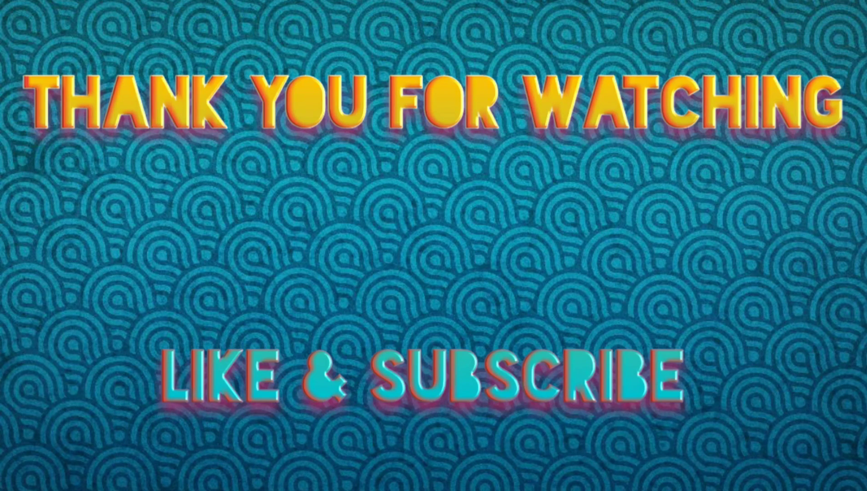